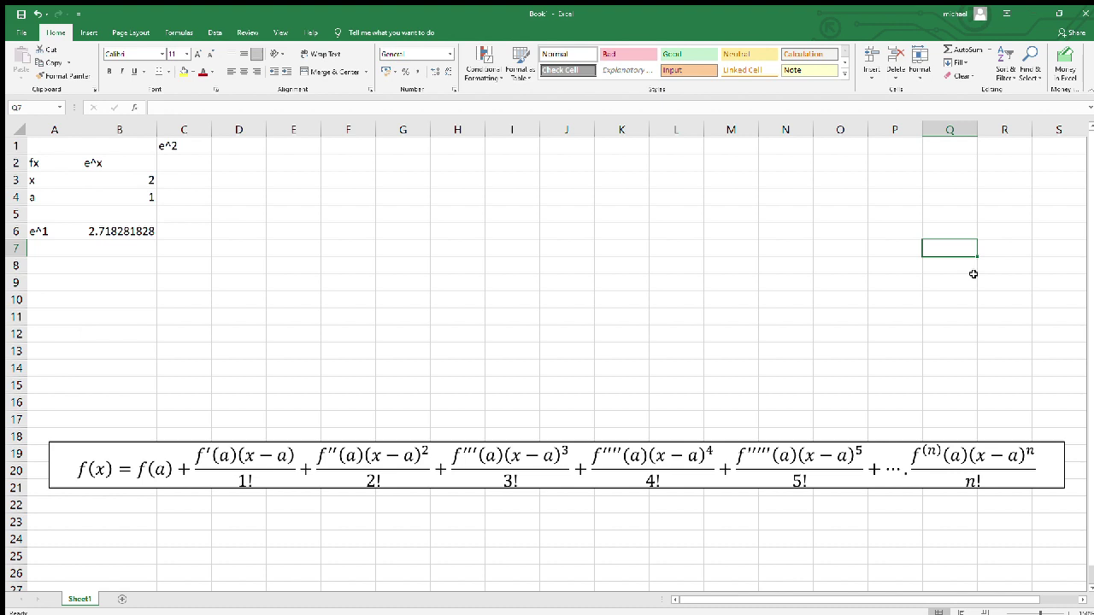
left_click(209, 148)
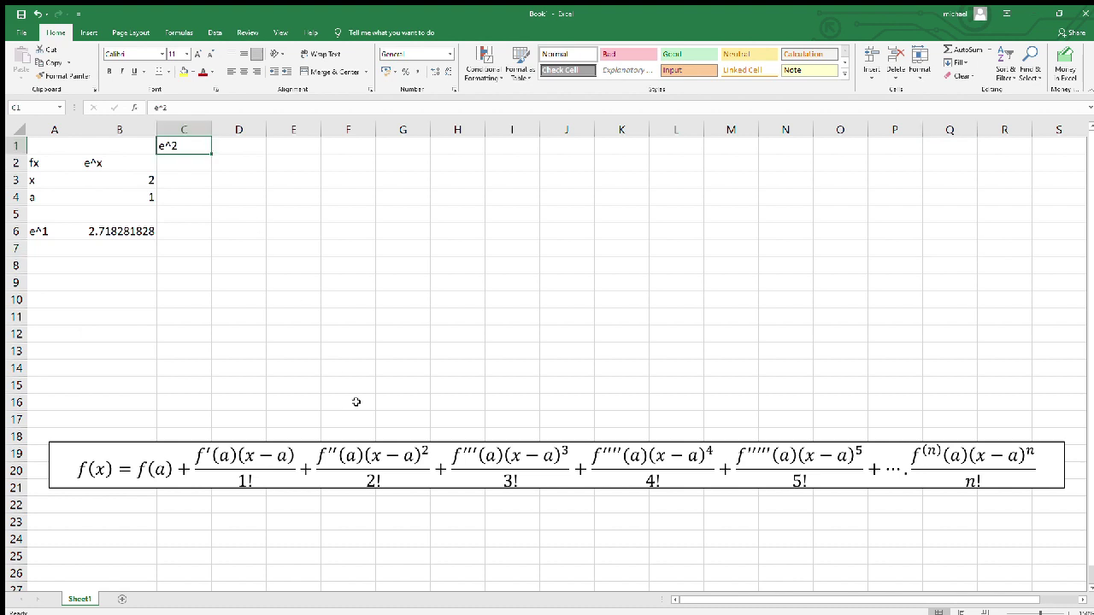
left_click(385, 456)
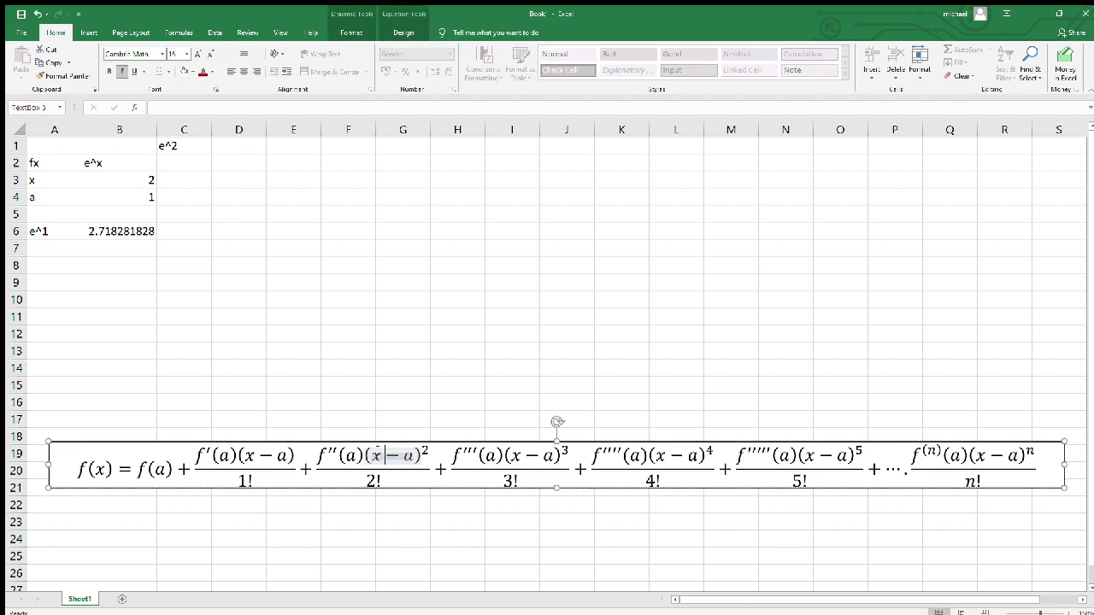
left_click(294, 421)
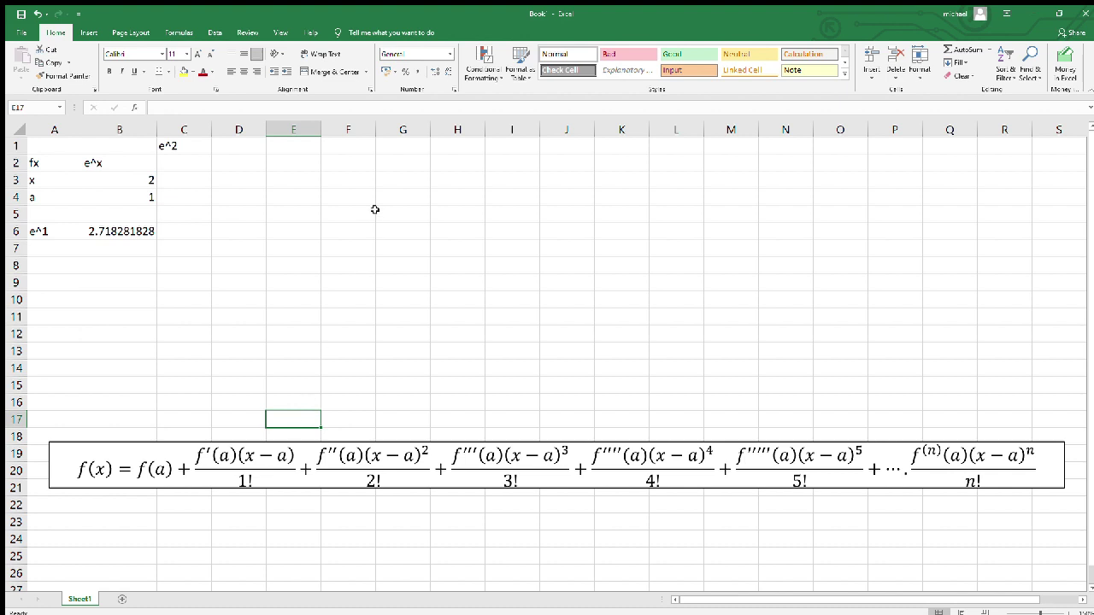
Enter the column heading f(a) in cell F3
left_click(358, 179)
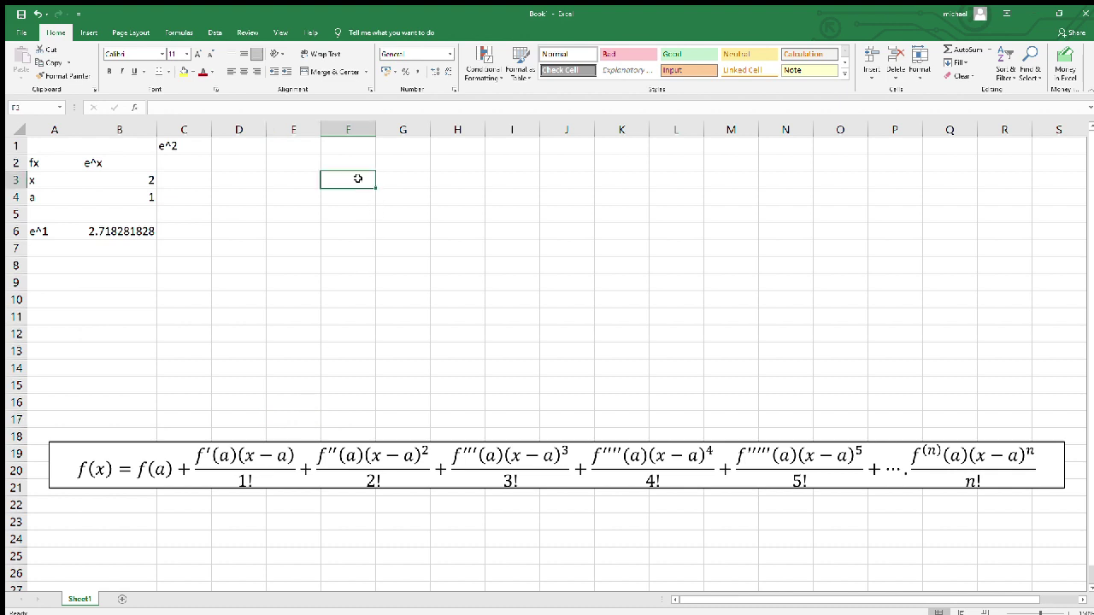
type("e")
type("^")
type("a")
key("BackSpace")
key("BackSpace")
key("BackSpace")
type("f(a)")
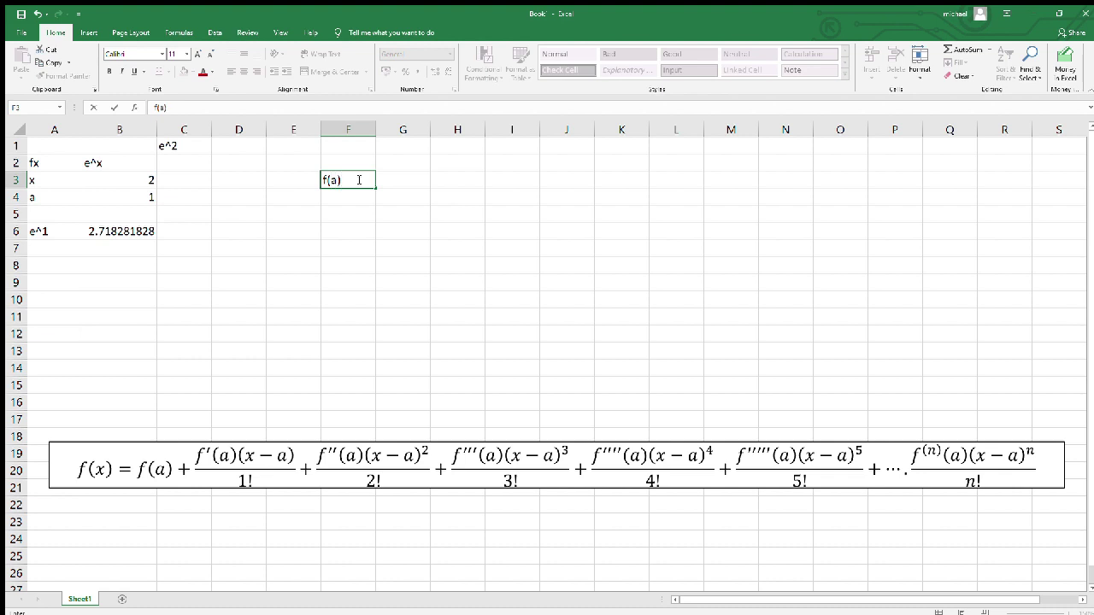
key("Return")
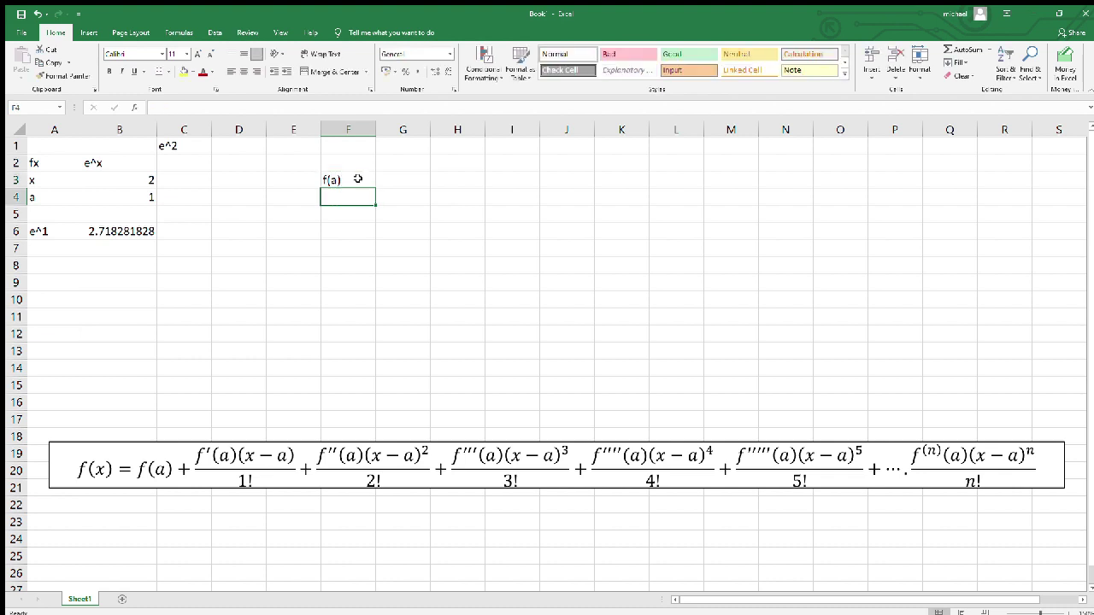
Link cell F4 to the e^1 value with =B6 and autofit the width of column F
type("=")
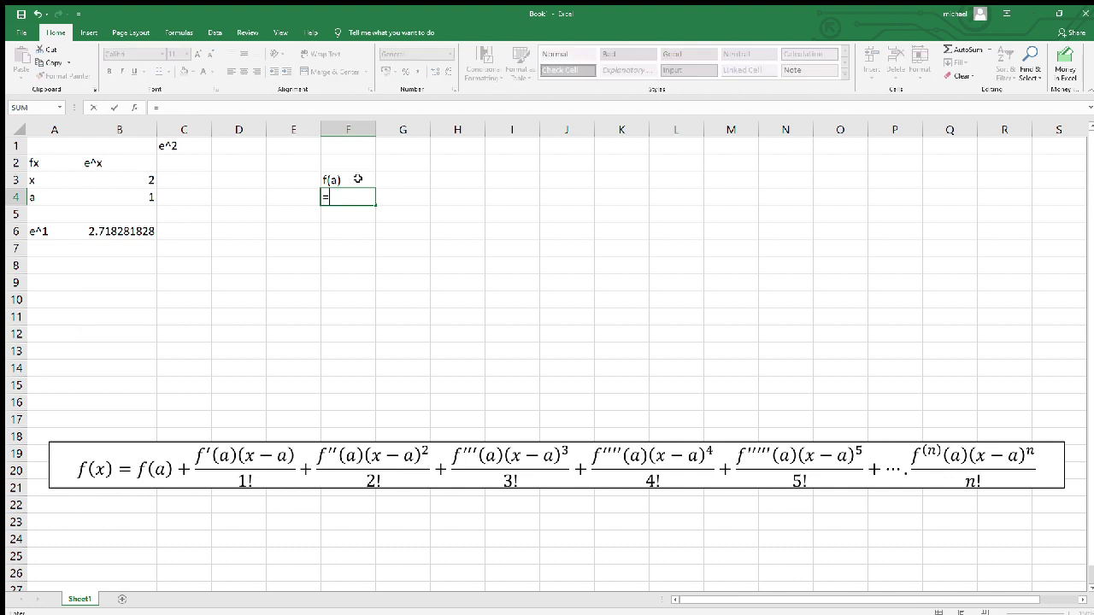
left_click(127, 230)
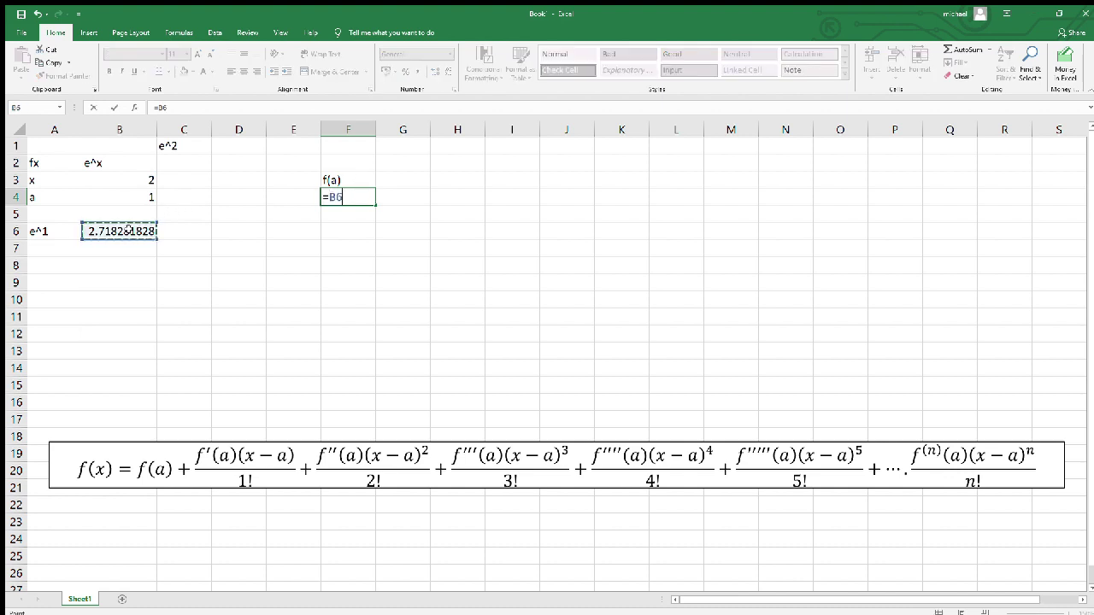
key("Return")
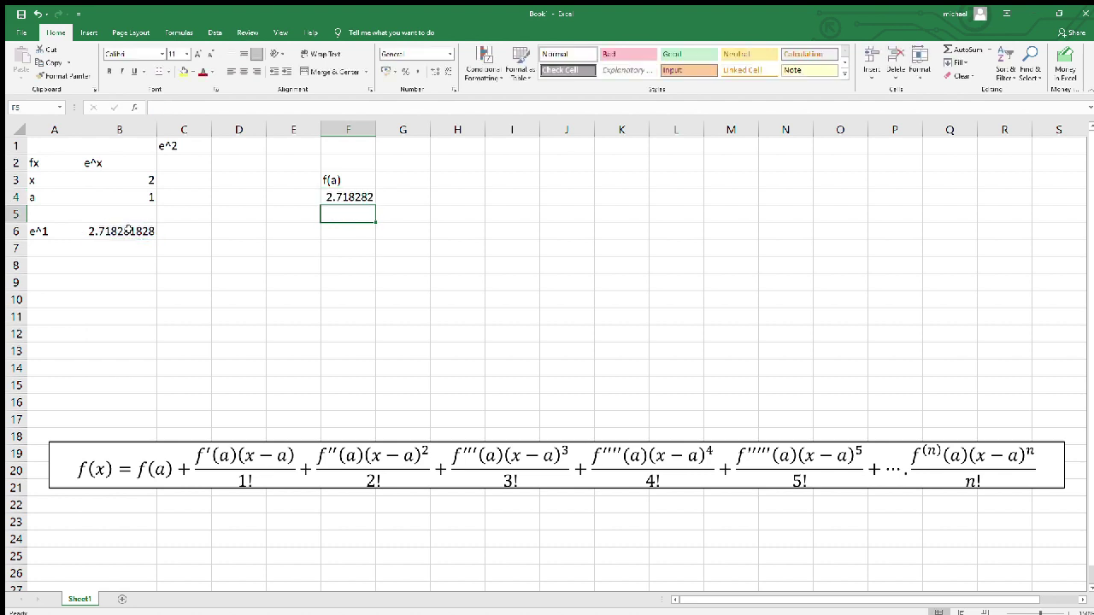
double_click(381, 136)
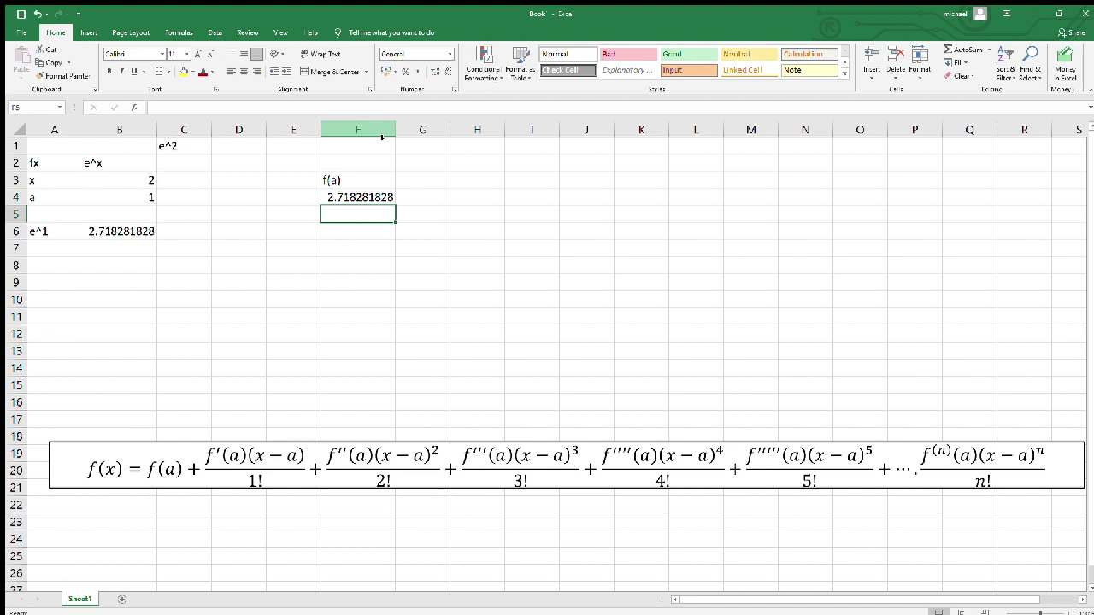
Set cell F5 to =F4, fill the formula down through F15, and check the copied references
left_click(357, 198)
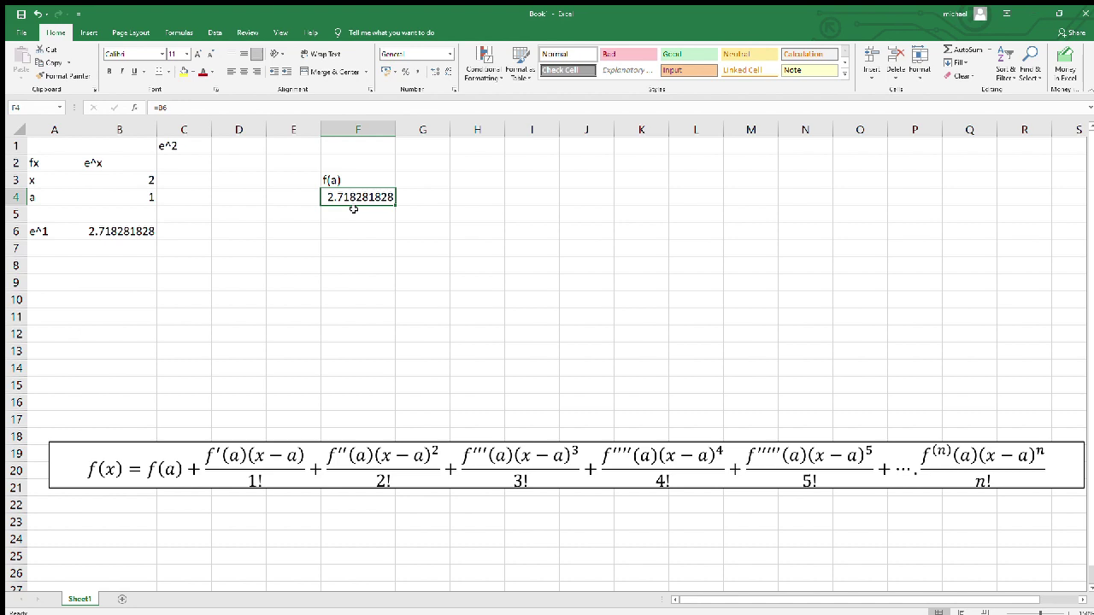
left_click(353, 209)
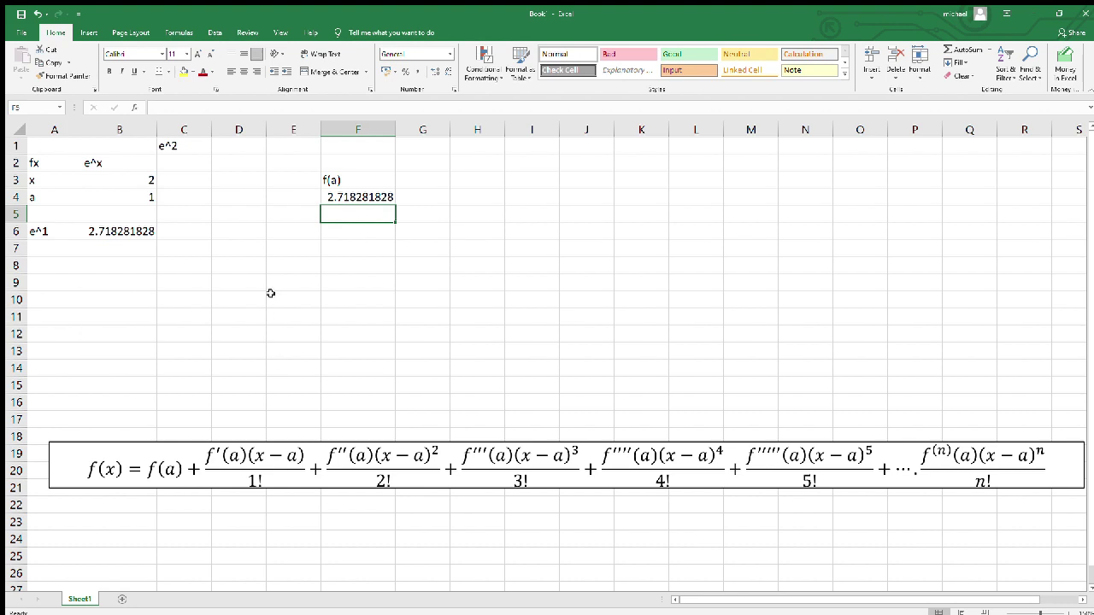
type("=")
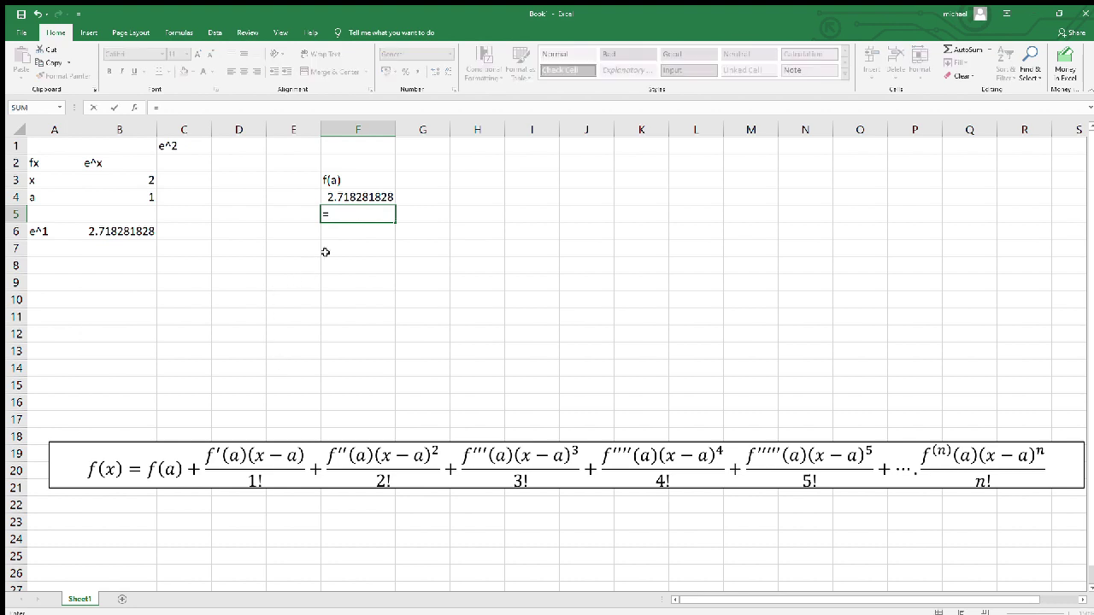
left_click(360, 195)
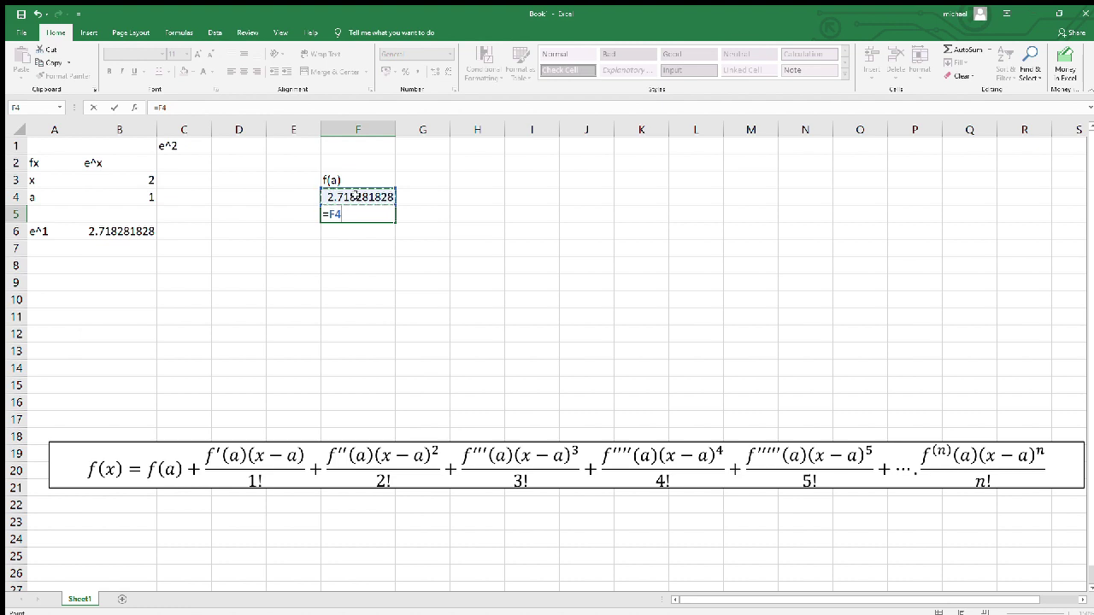
key("Return")
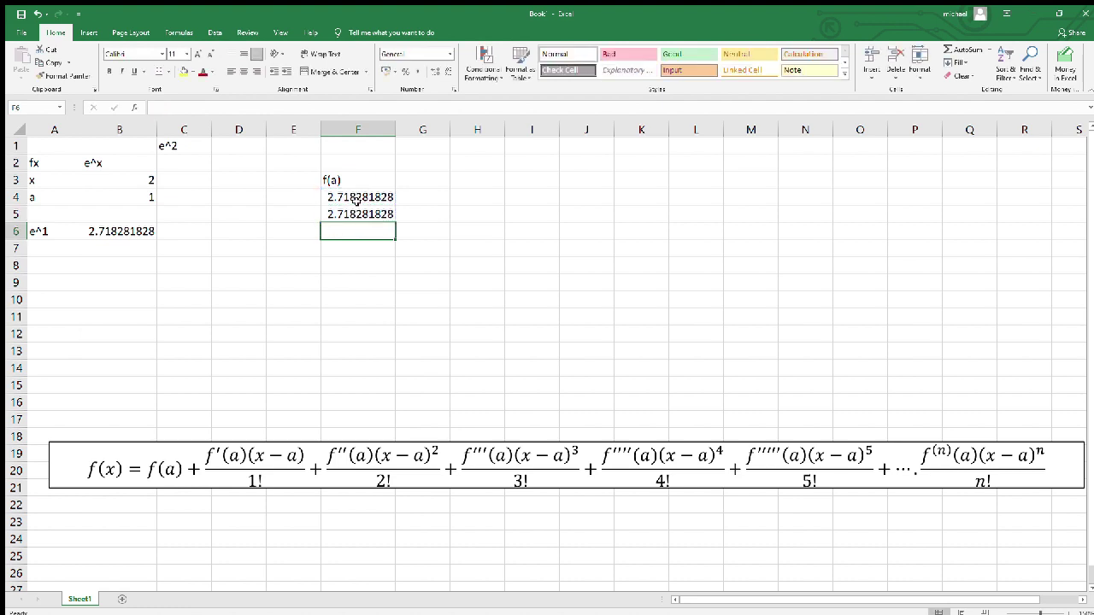
left_click(362, 213)
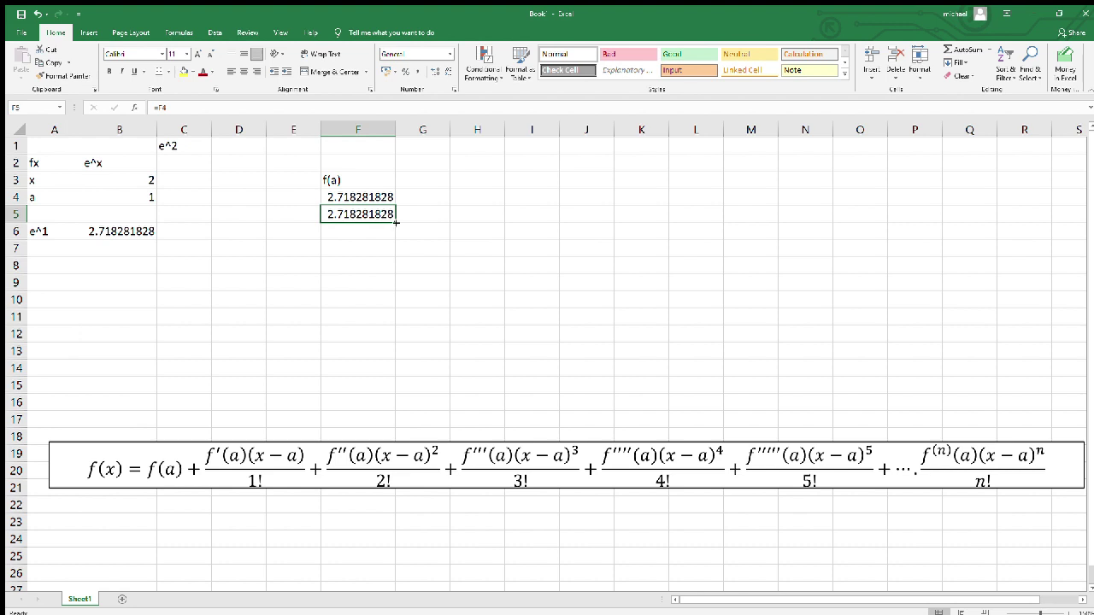
left_click_drag(394, 223, 395, 395)
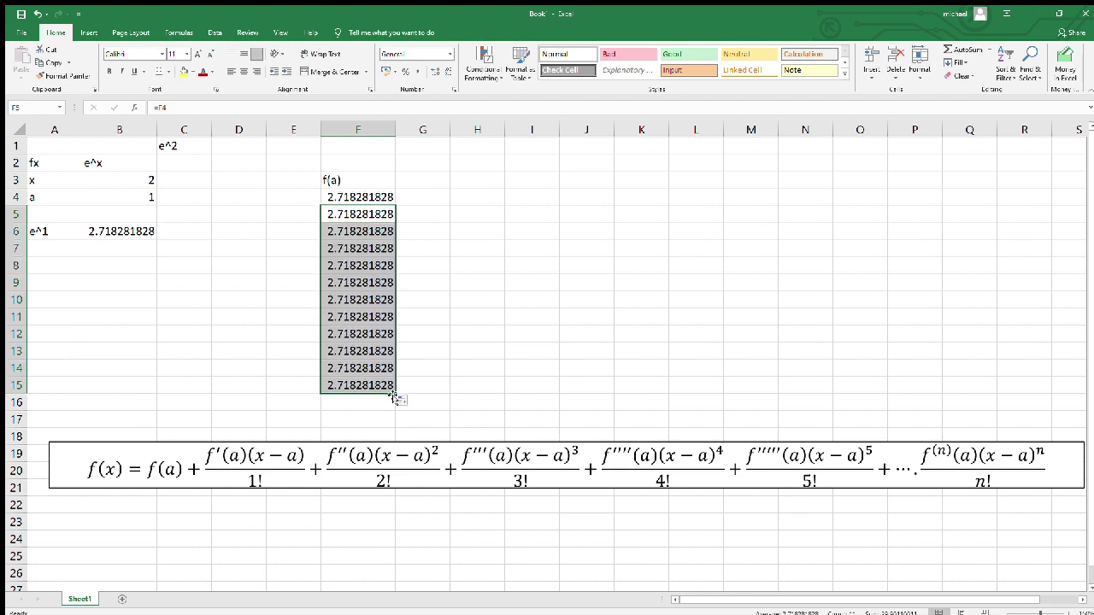
left_click(335, 272)
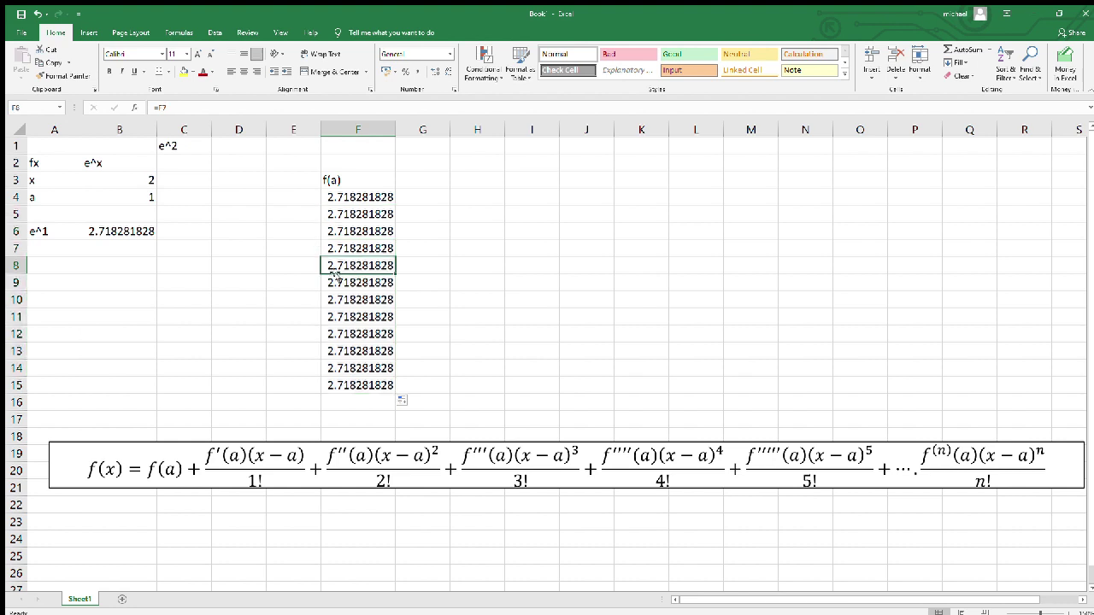
key("Down")
key("Down")
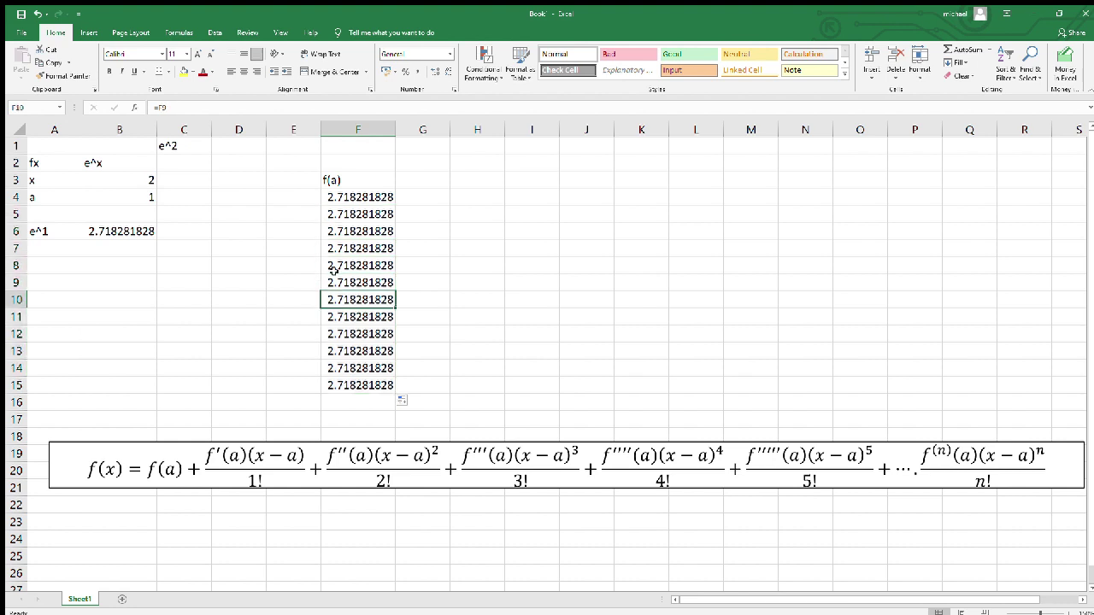
key("Down")
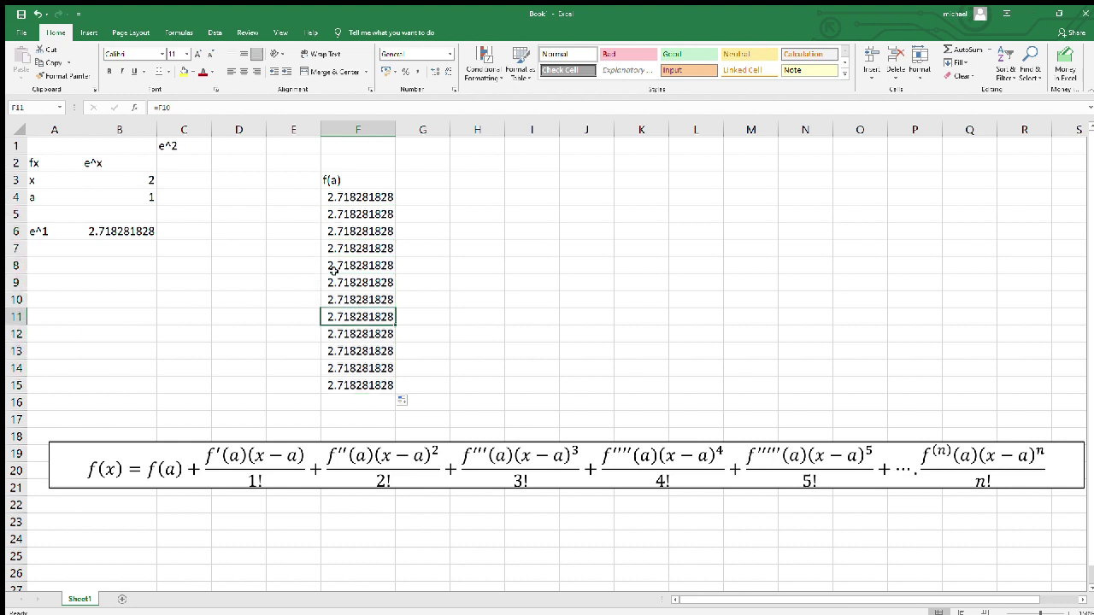
key("Up")
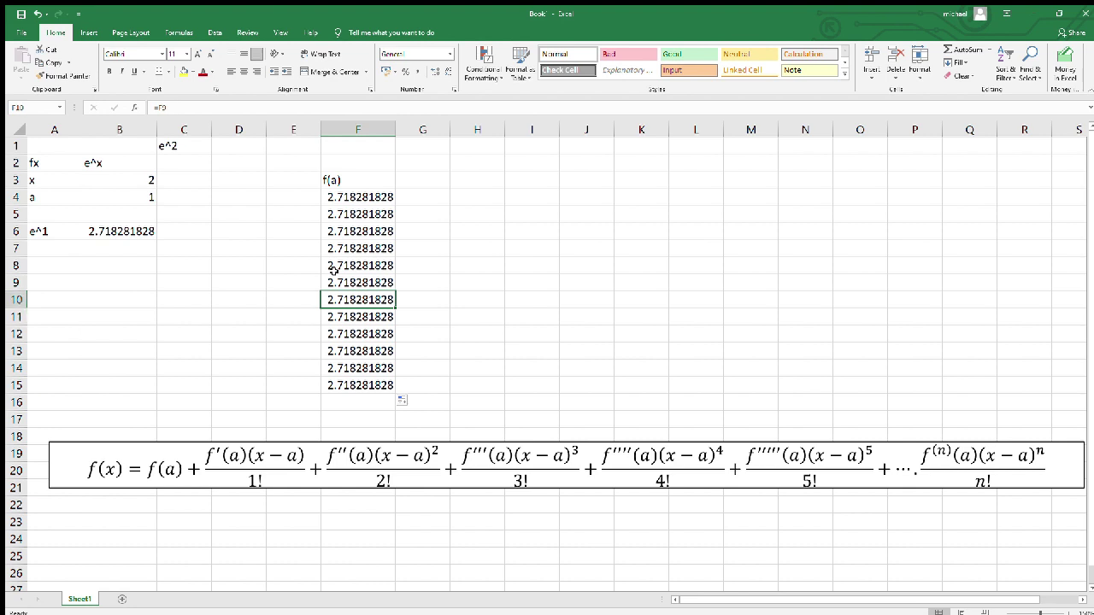
Enter the column heading (x-a) in cell G3, beside the f(a) heading
key("Right")
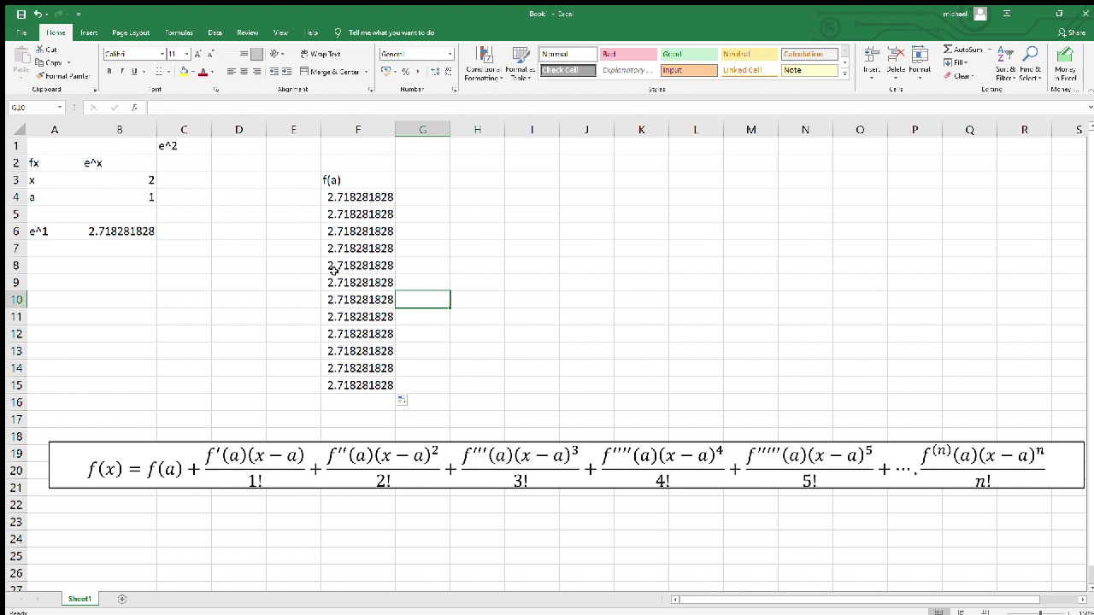
key("Up")
key("Up")
key("Up")
key("Up")
key("Up")
key("Up")
key("Up")
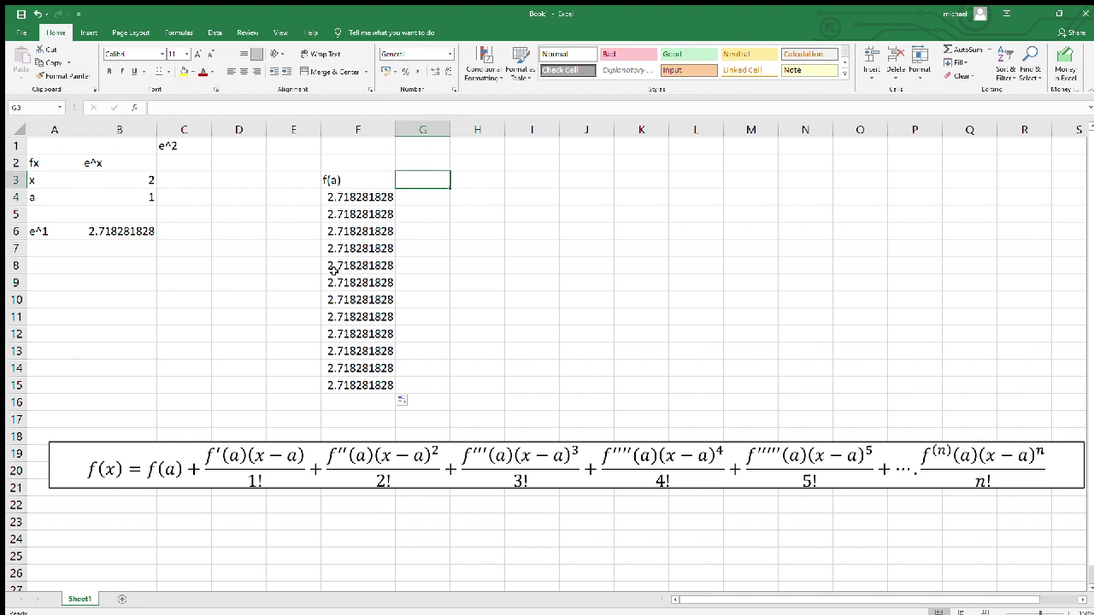
type("(")
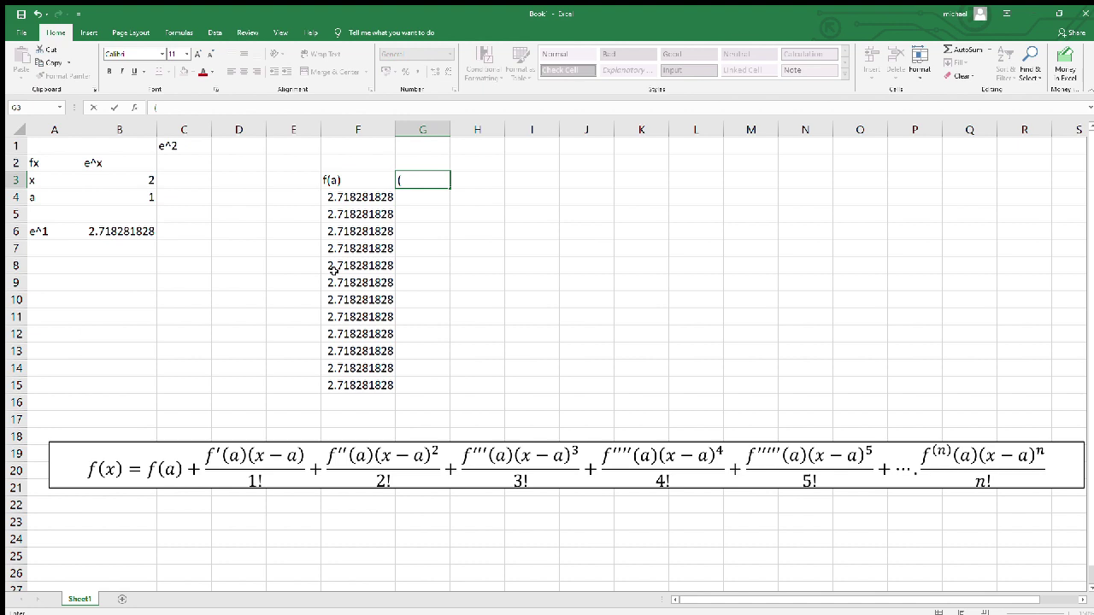
type("x-a)")
key("Return")
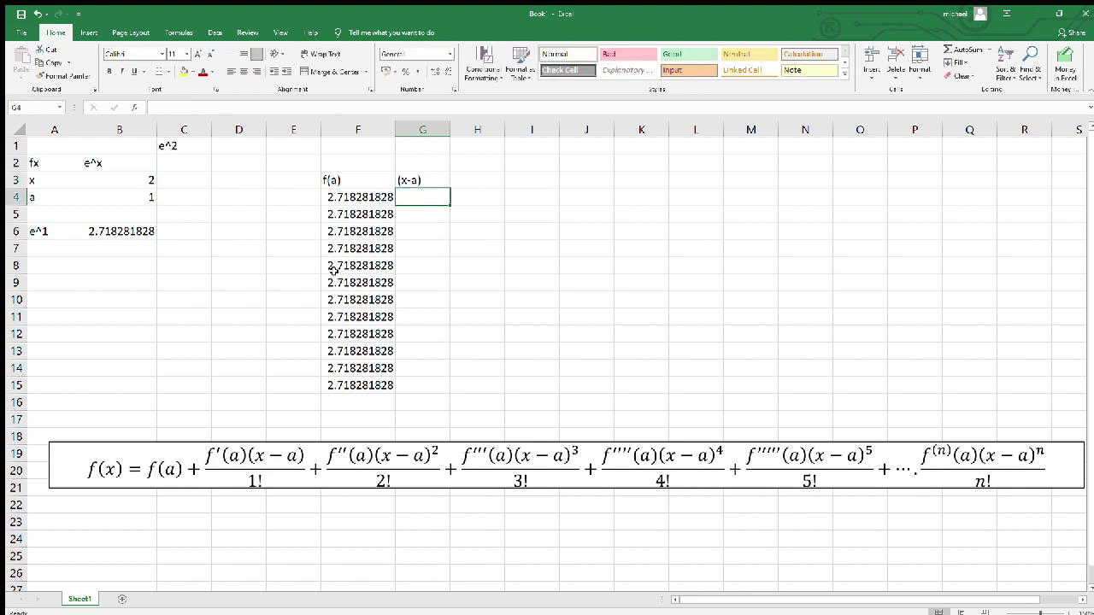
Calculate x minus a in cell G4 with the formula =B3-B4
type("=")
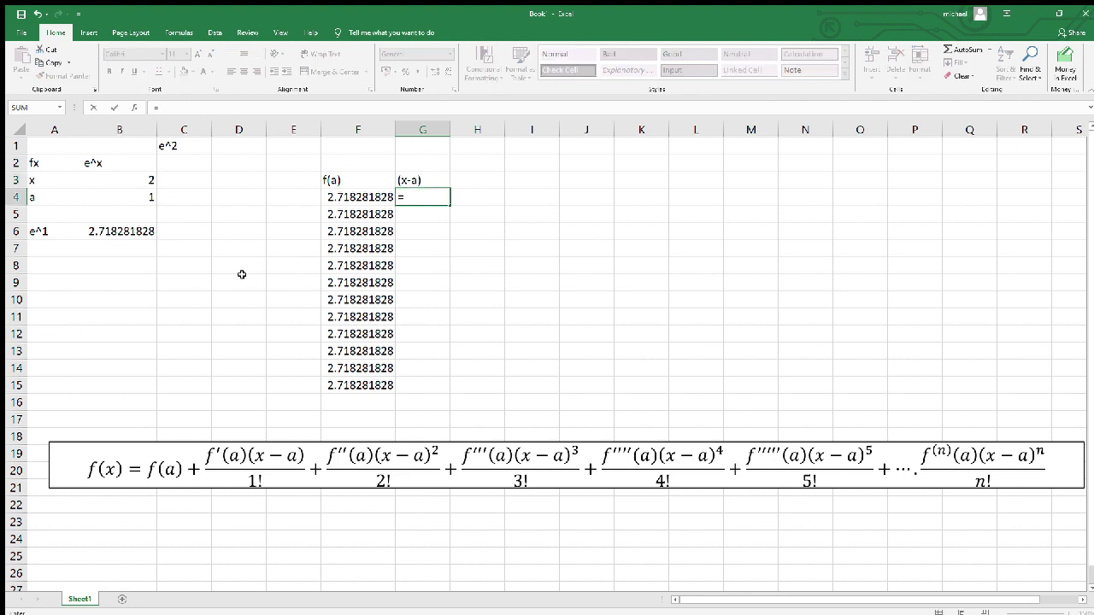
left_click(132, 176)
type("-")
left_click(134, 197)
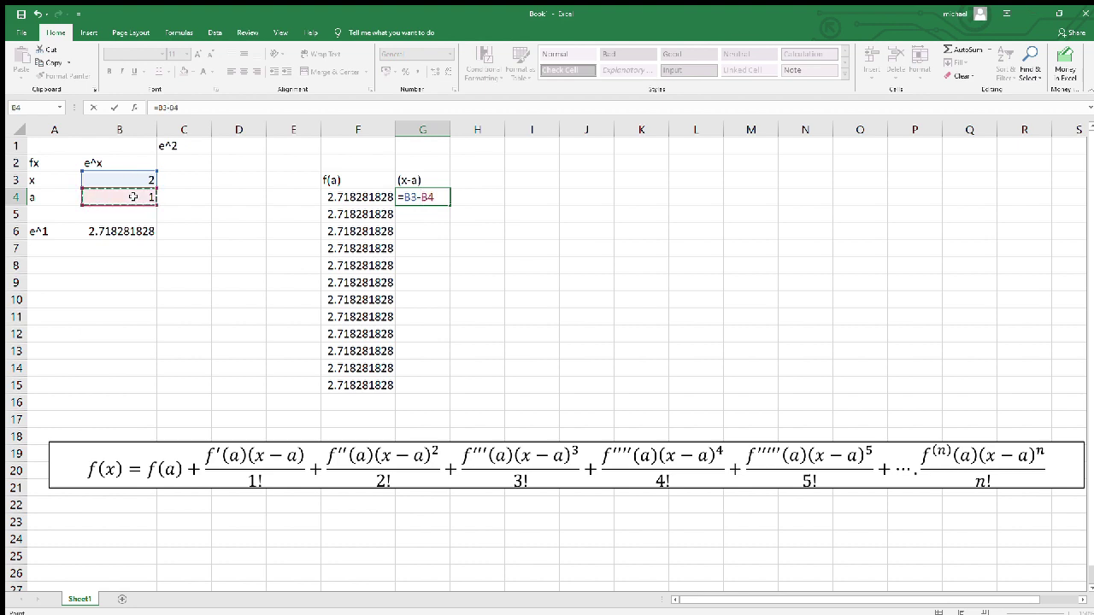
key("Return")
left_click(411, 194)
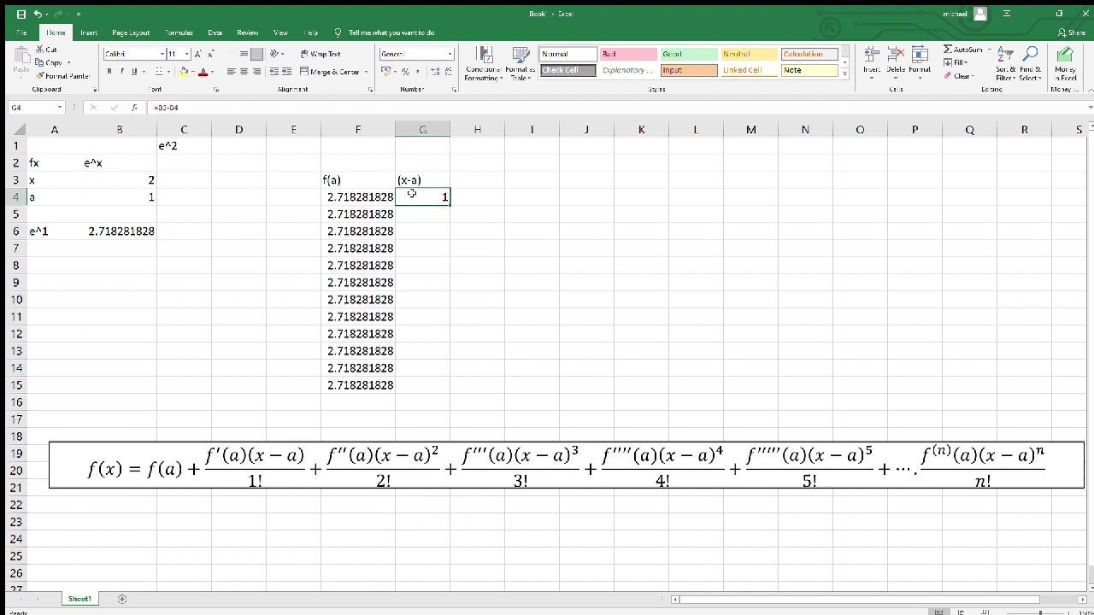
key("Return")
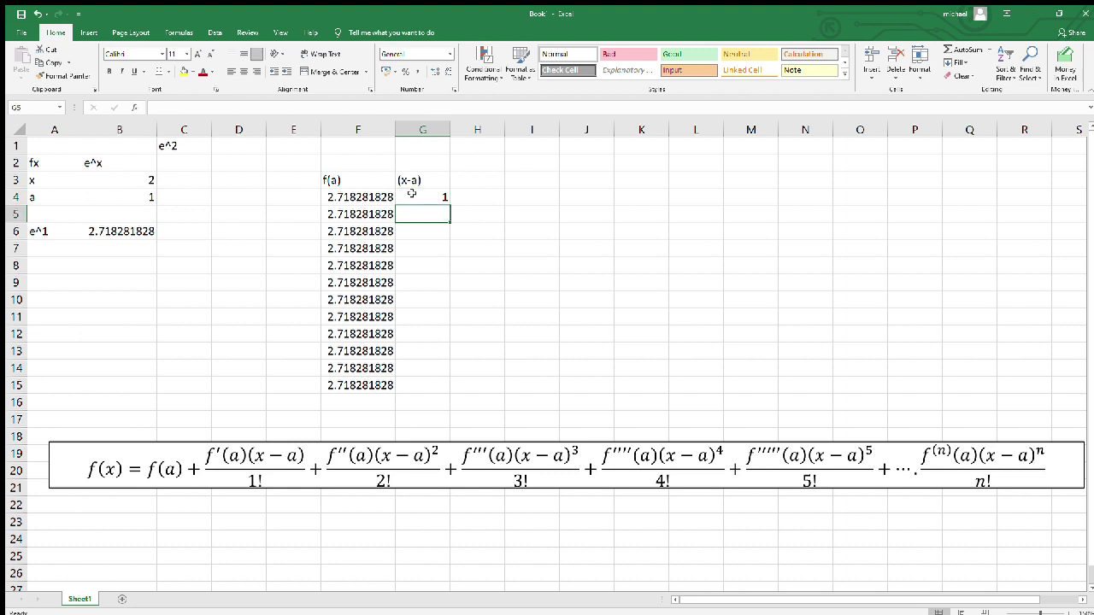
Set cell G5 to =G4, fill the formula down through G15, and check the copied references
type("=")
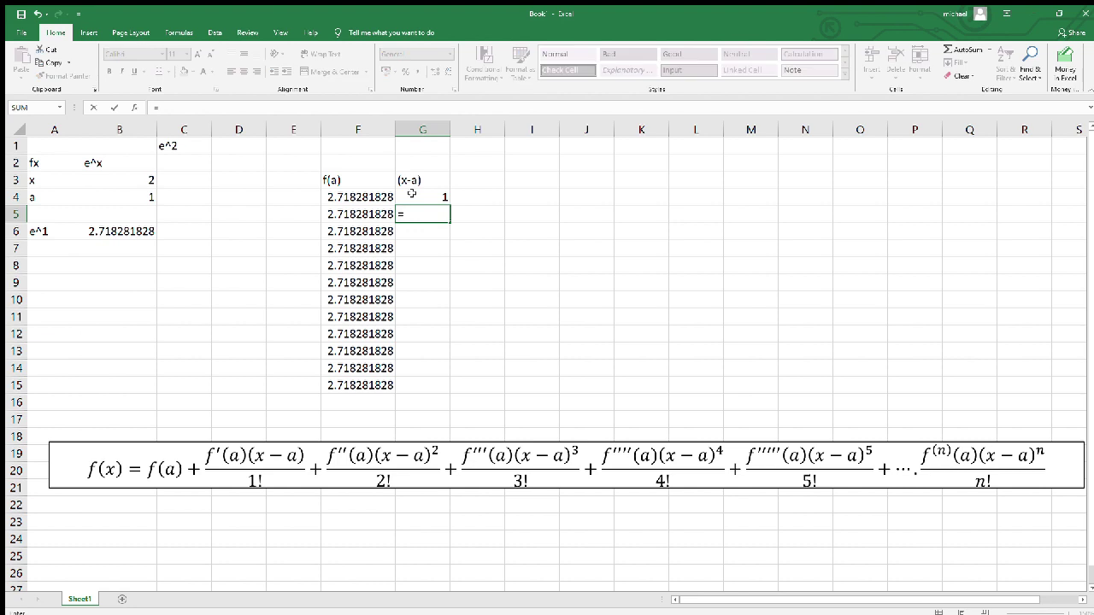
left_click(411, 194)
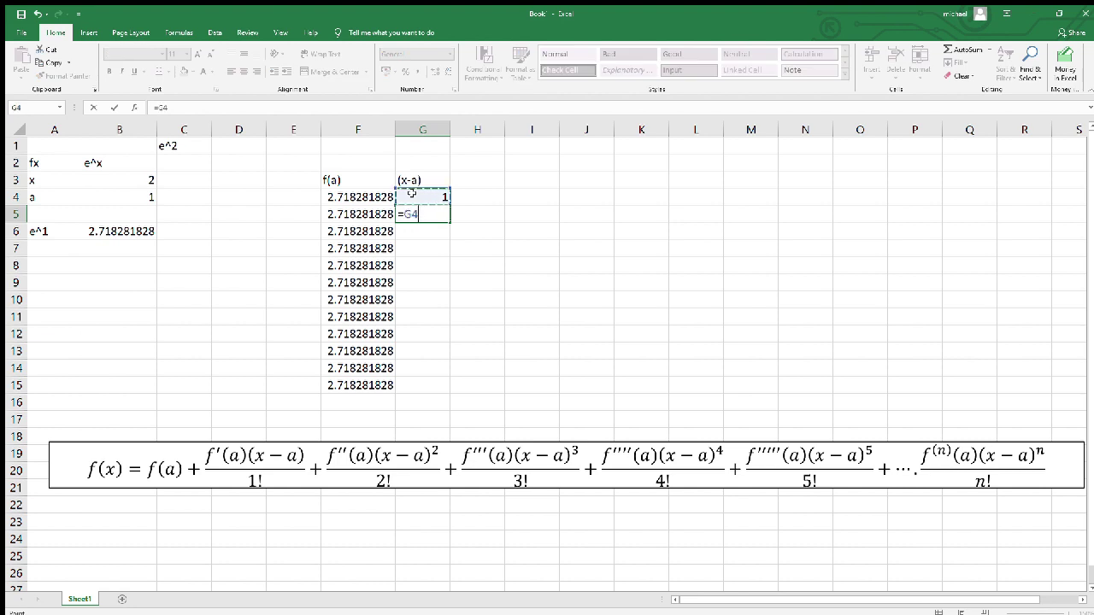
key("Return")
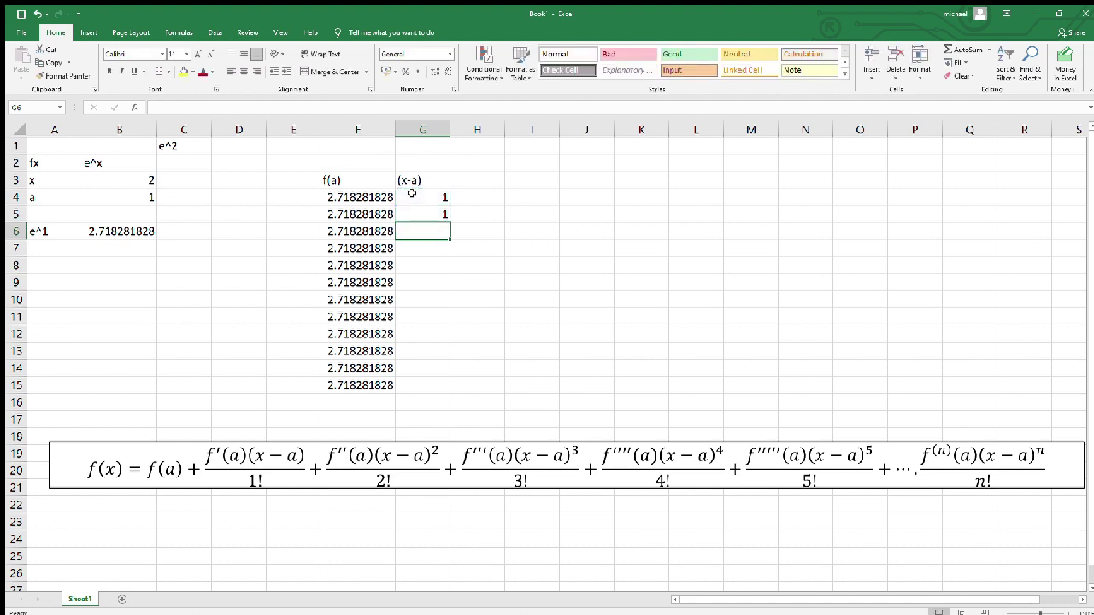
left_click(420, 213)
left_click_drag(449, 219, 447, 390)
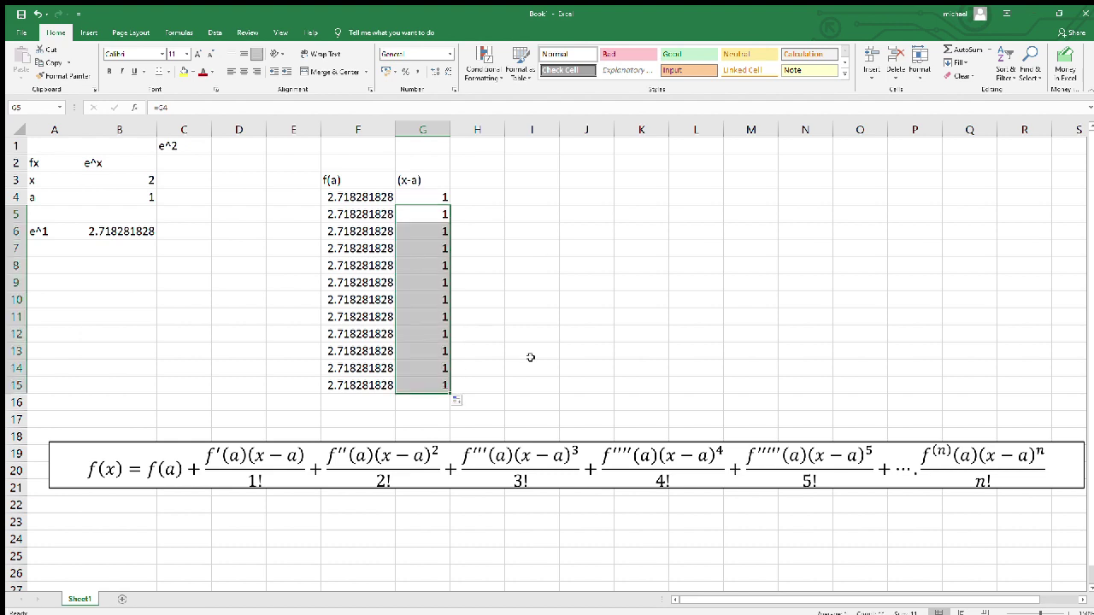
left_click(444, 318)
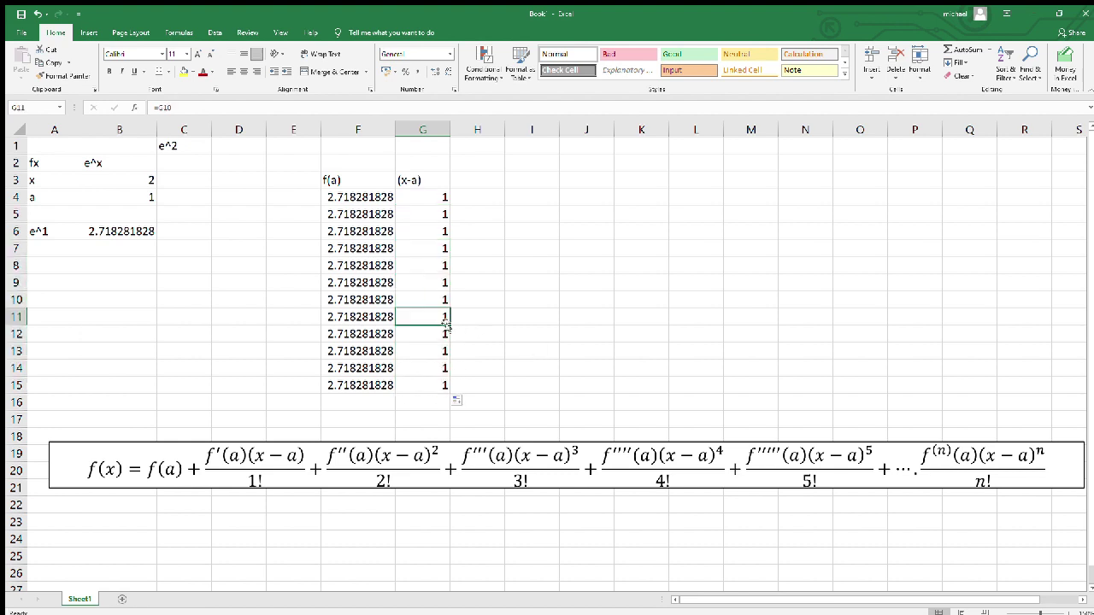
left_click(447, 328)
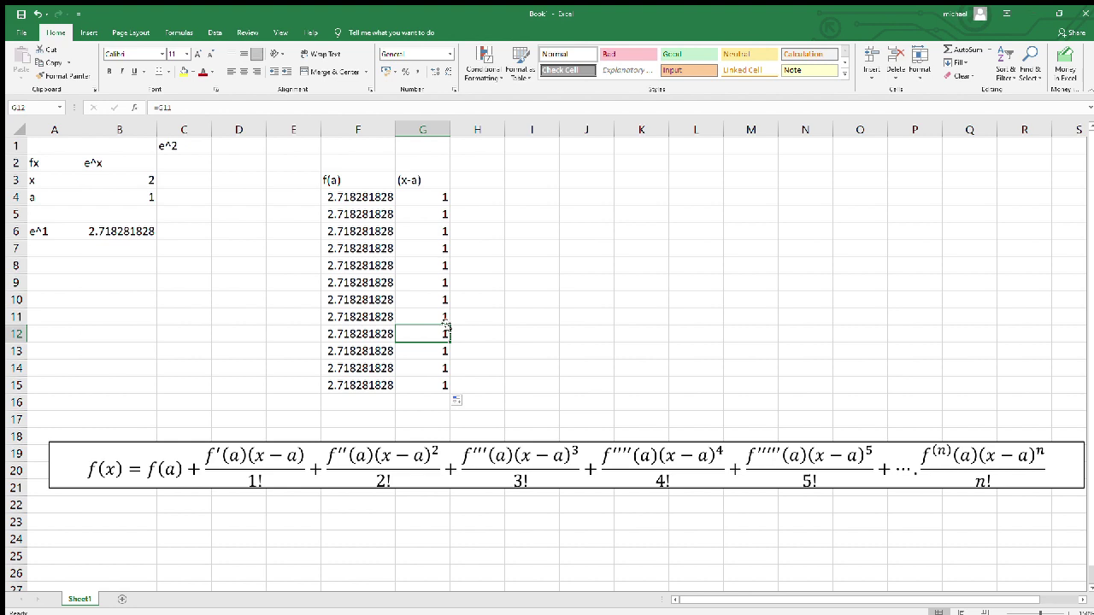
Enter the column heading n in cell H3 and the starting value 1 in cell H4
key("Up")
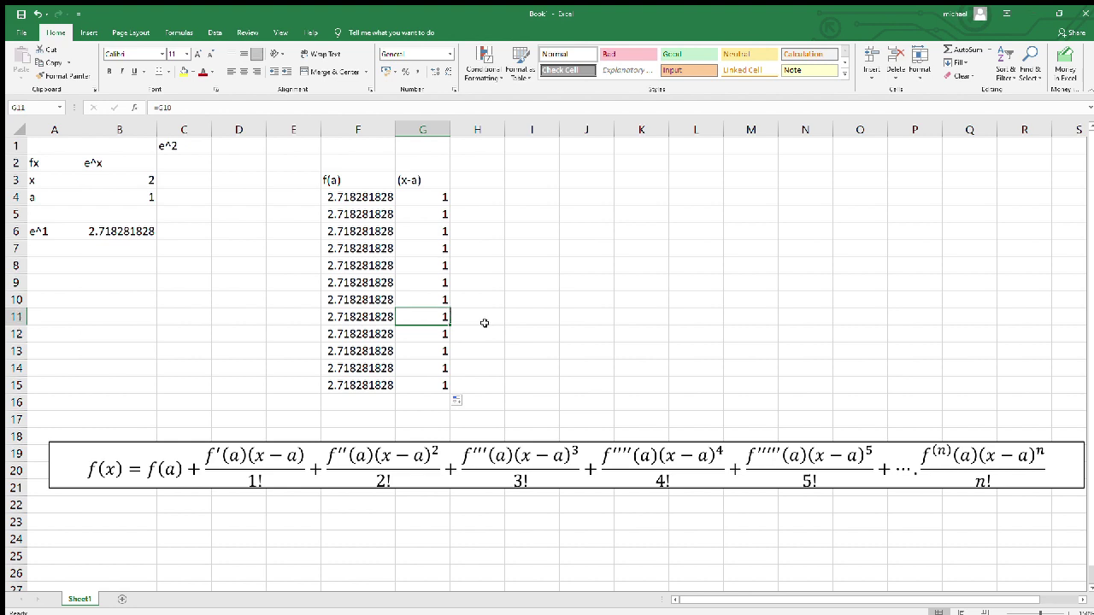
left_click(477, 174)
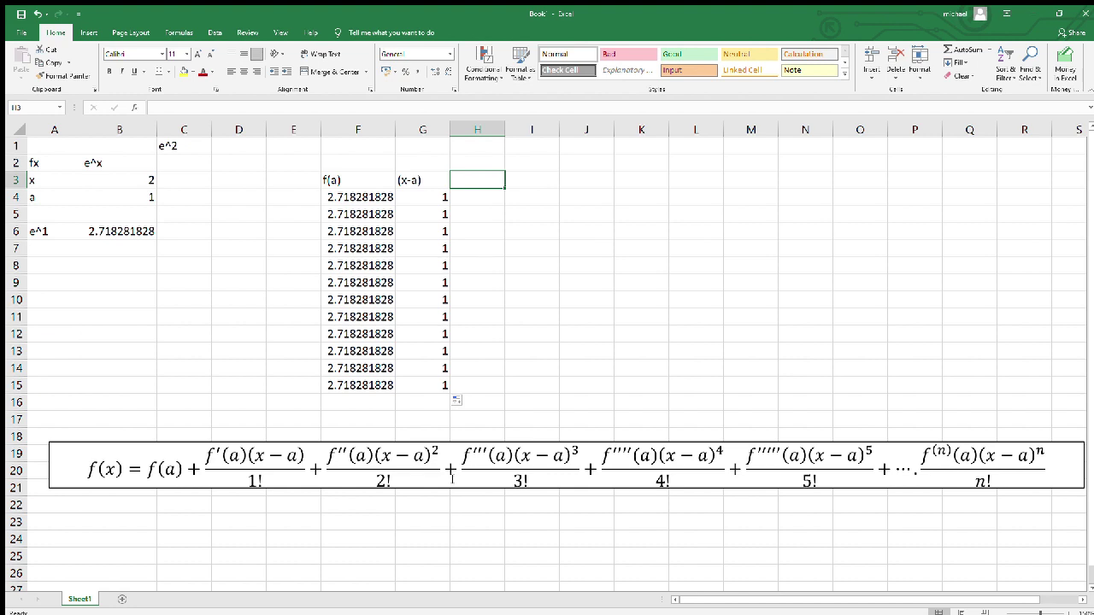
type("n")
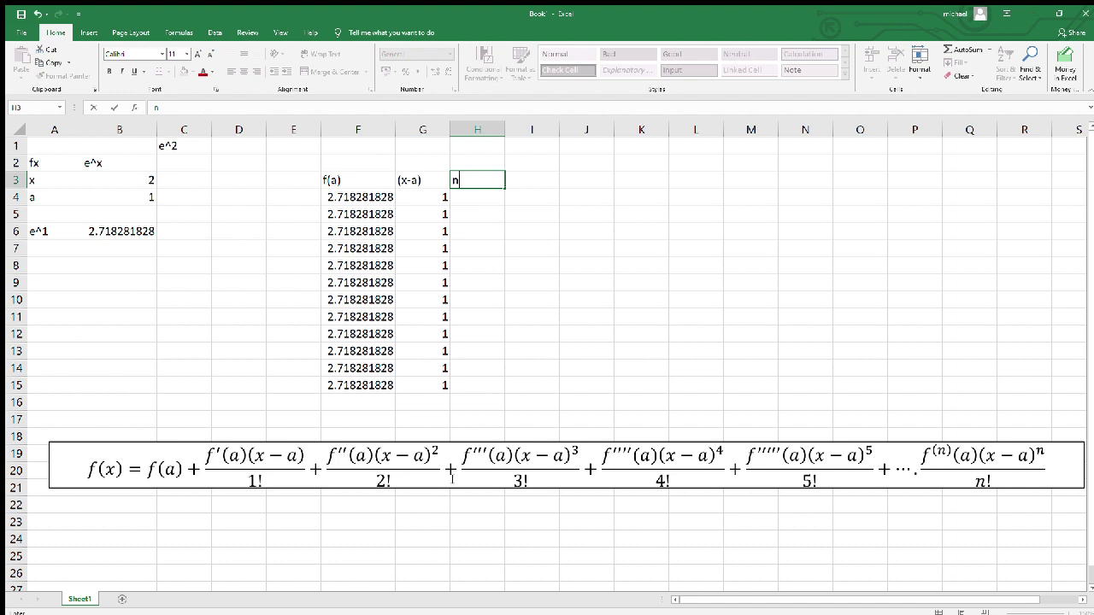
key("Return")
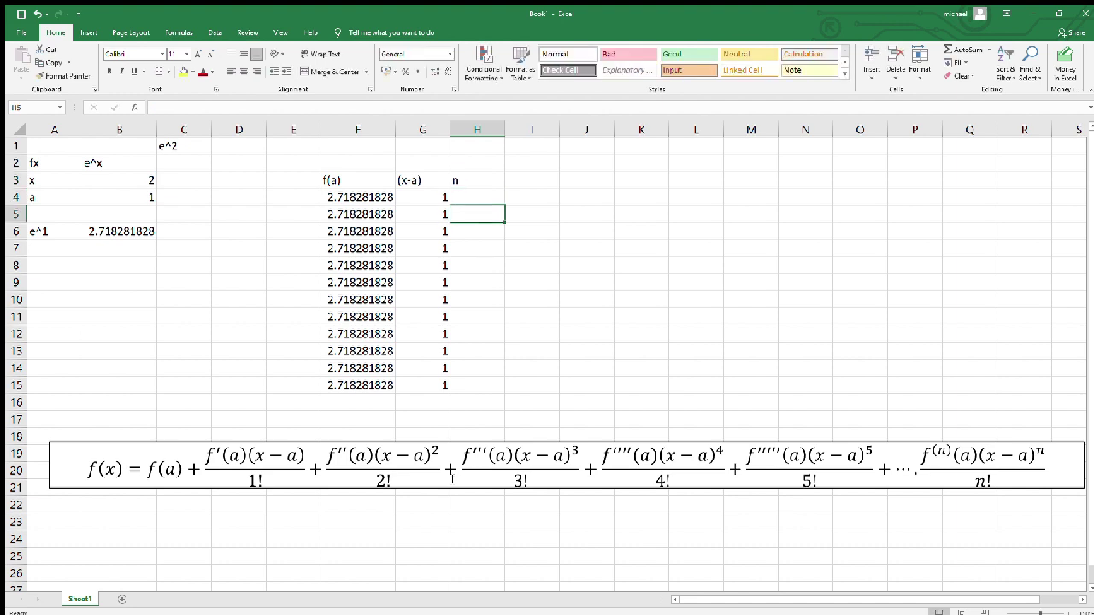
type("1")
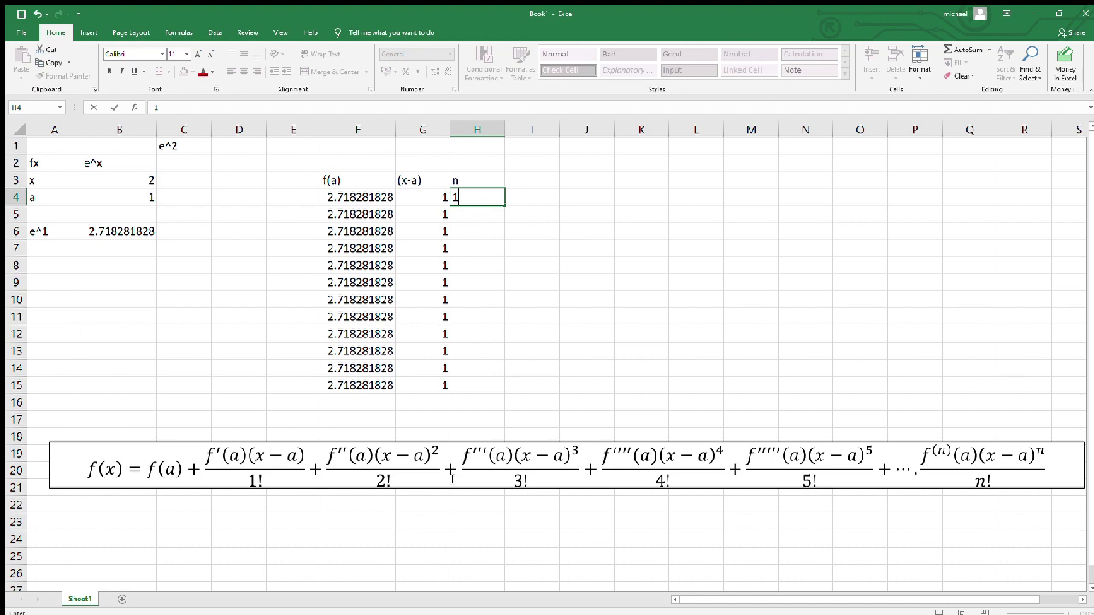
key("Return")
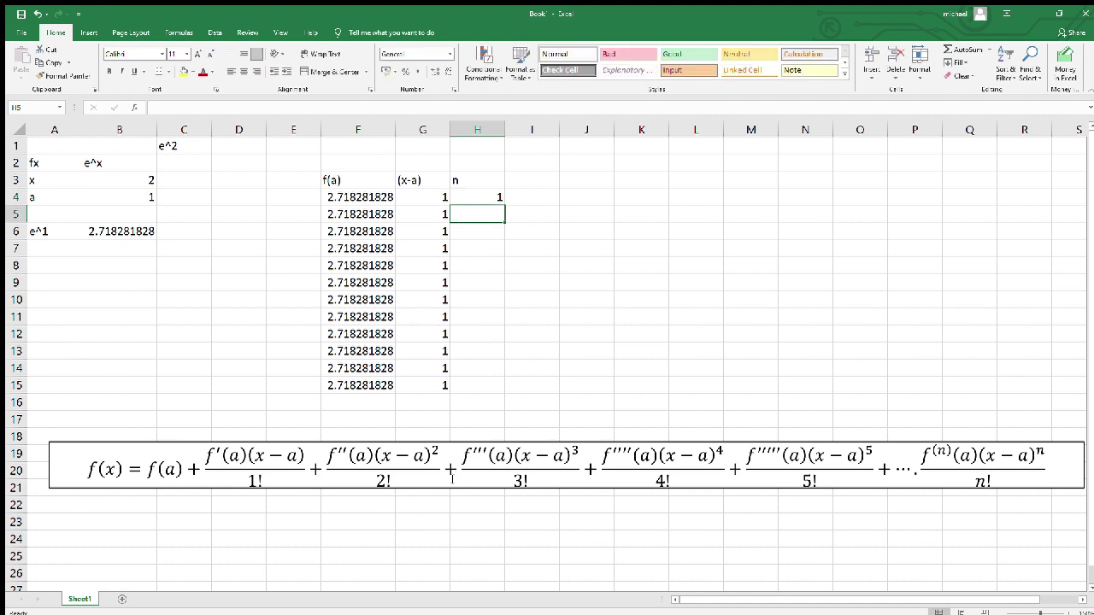
type("2")
key("Return")
type("3")
key("Return")
type("4")
key("Return")
type("5")
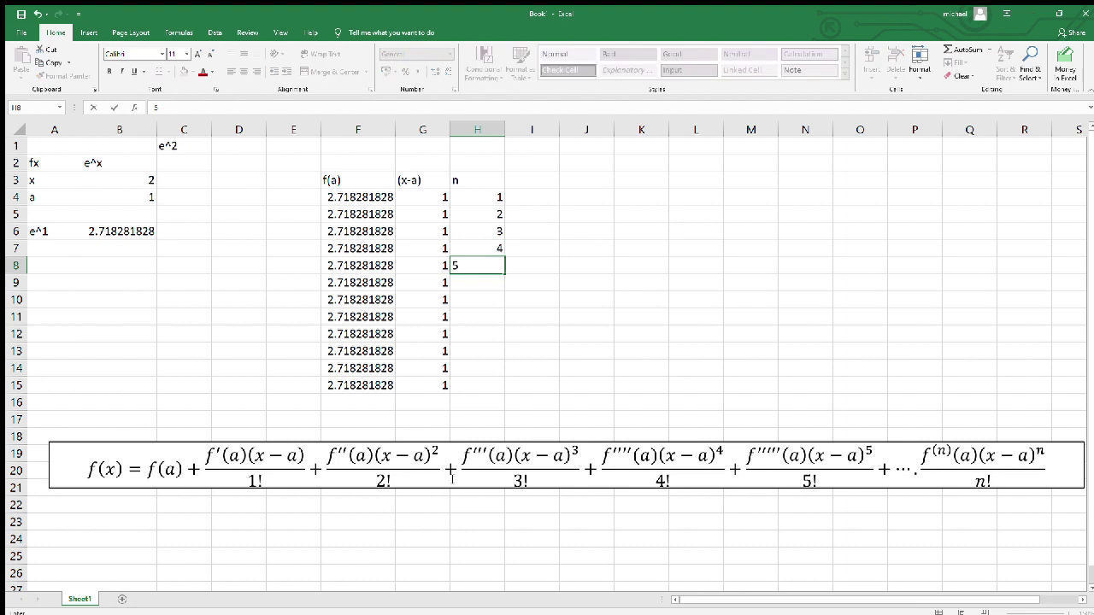
key("Up")
key("Up")
key("Up")
key("Up")
key("Down")
key("shift+Down")
key("shift+Down")
key("shift+Down")
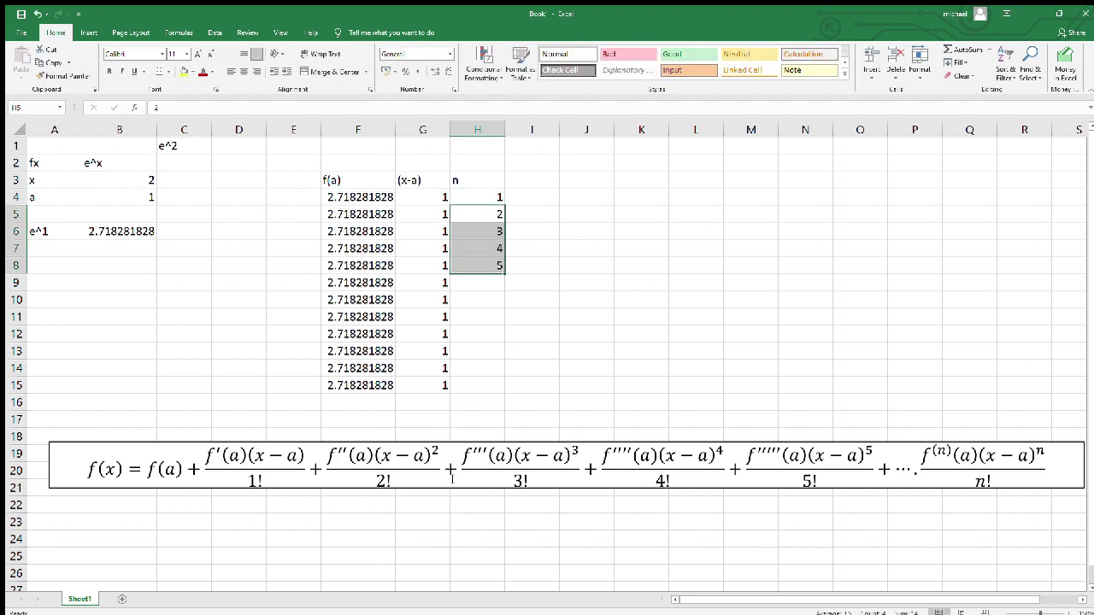
key("Delete")
key("Up")
key("Down")
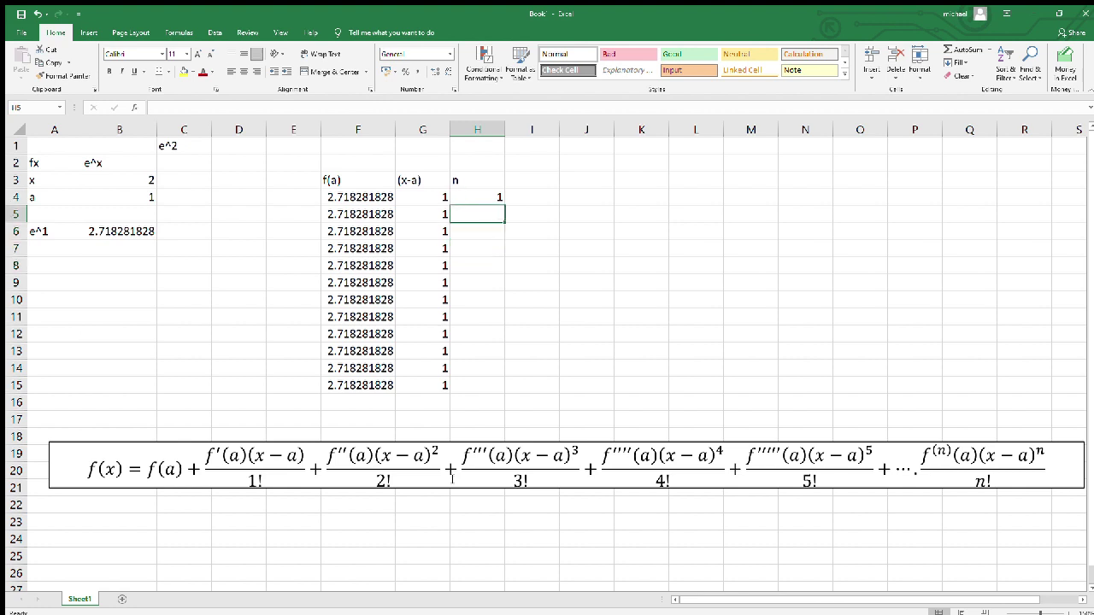
Set cell H5 to =H4+1 so that n increases by one from the row above
type("=")
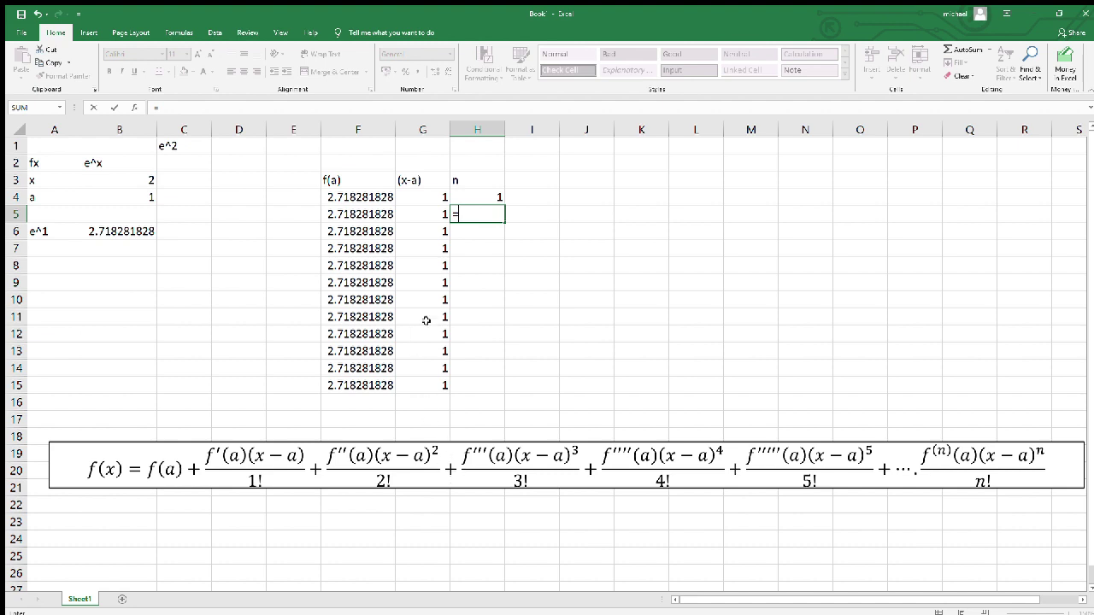
left_click(476, 197)
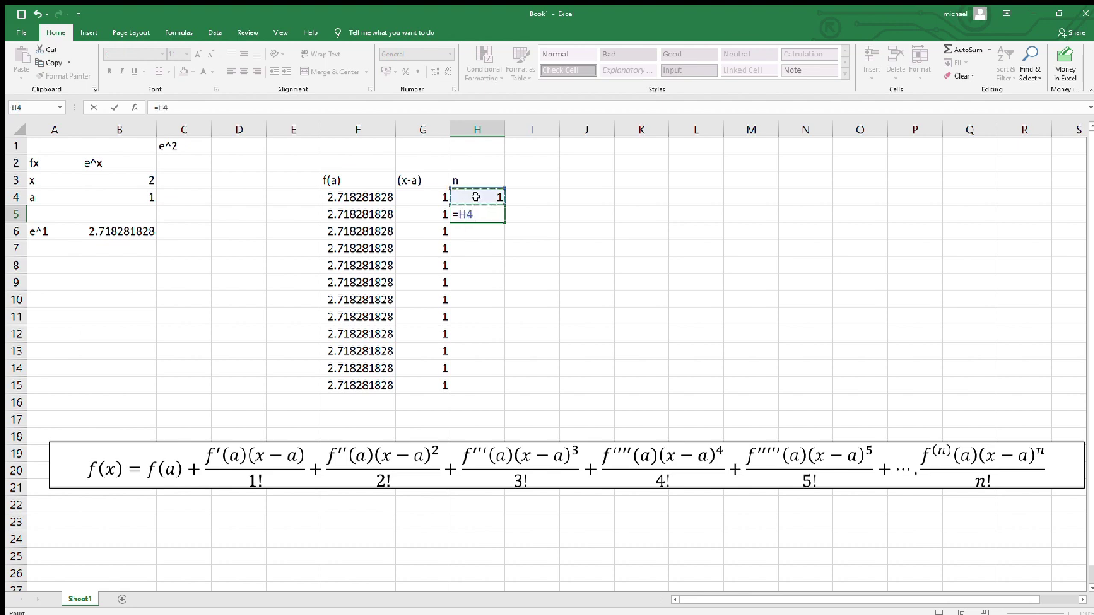
type("+1")
key("Return")
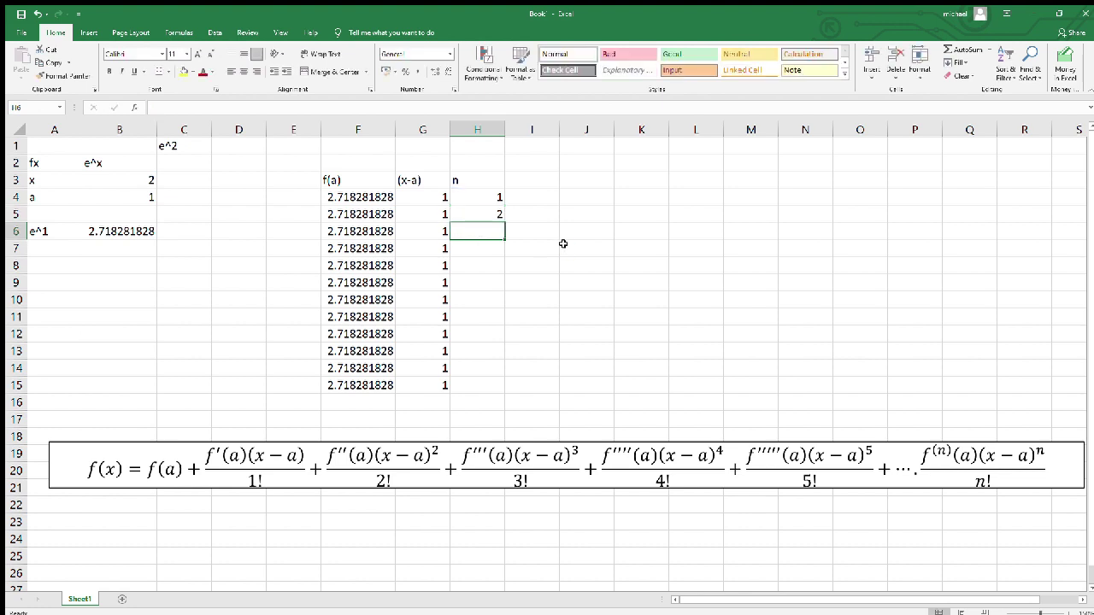
Fill the H5 formula down through H15, checking the copied reference in H6
left_click(495, 216)
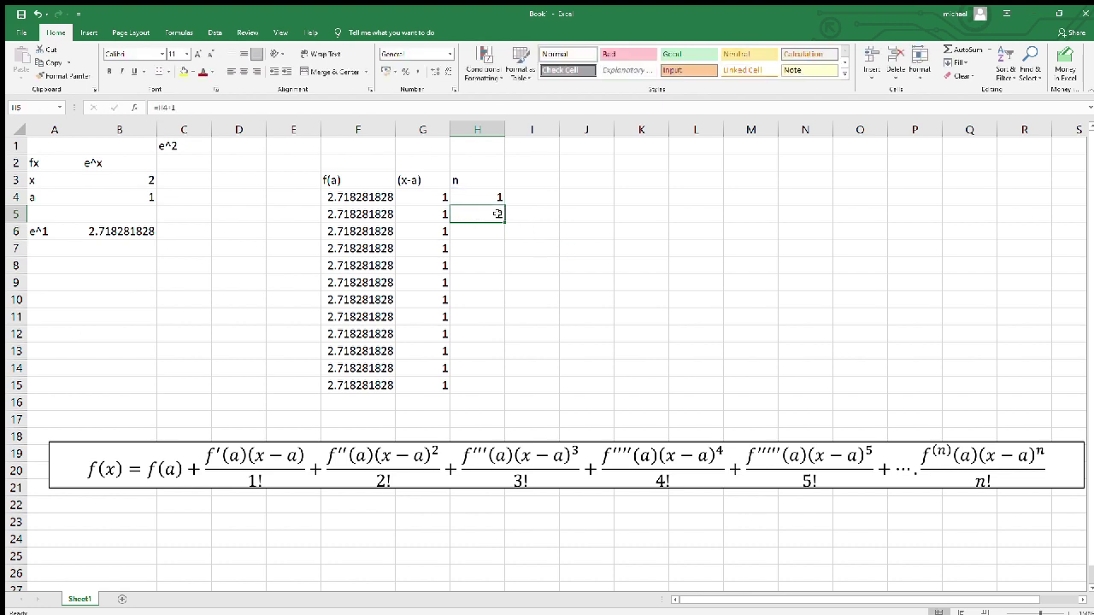
left_click_drag(500, 217, 498, 233)
left_click(477, 227)
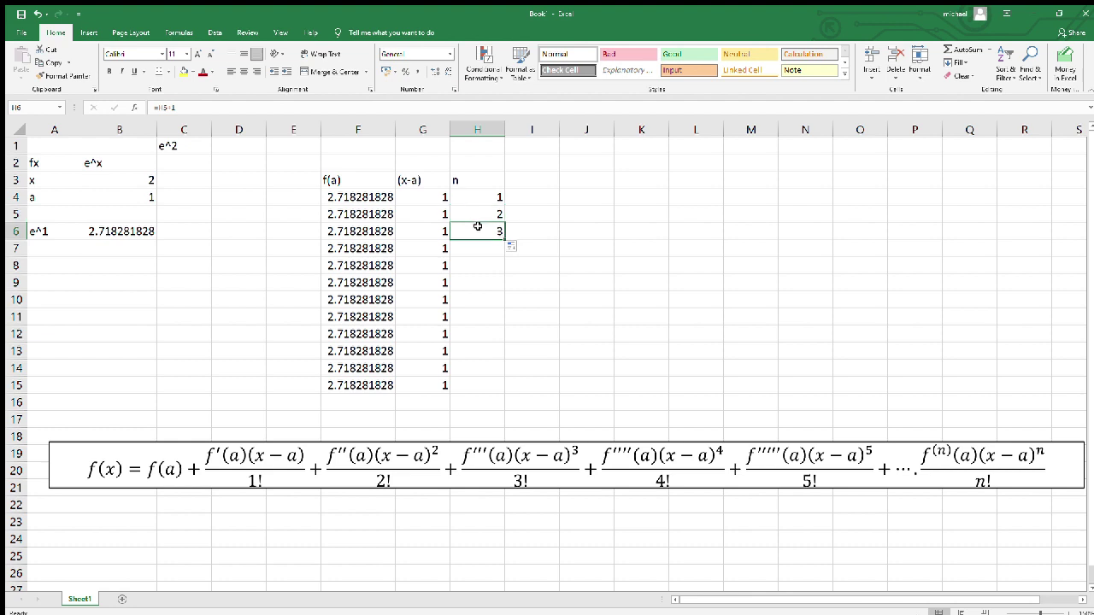
left_click(476, 107)
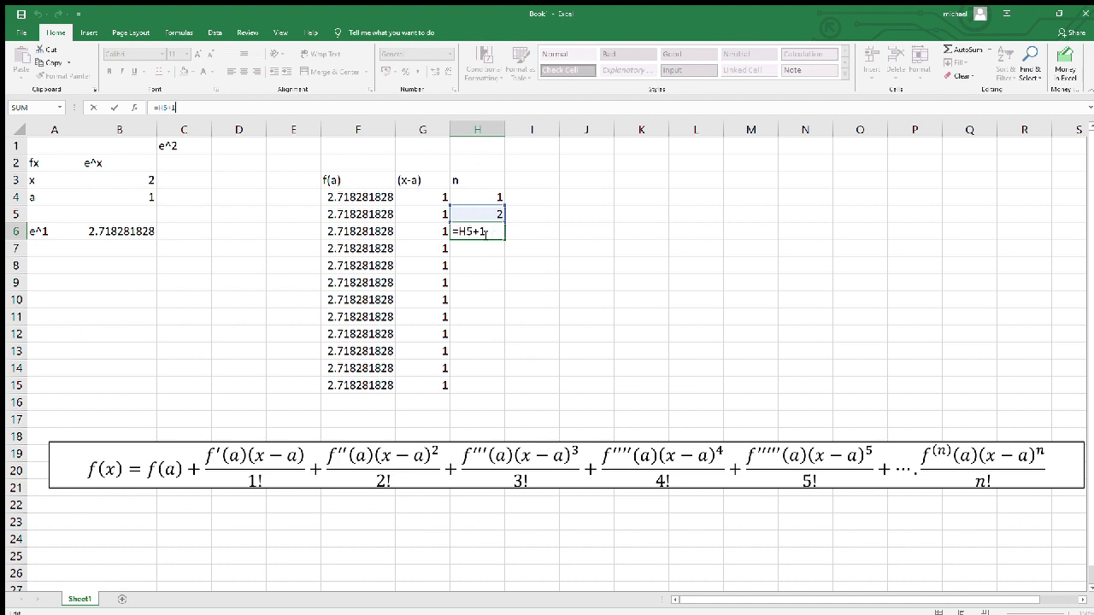
key("ctrl+Return")
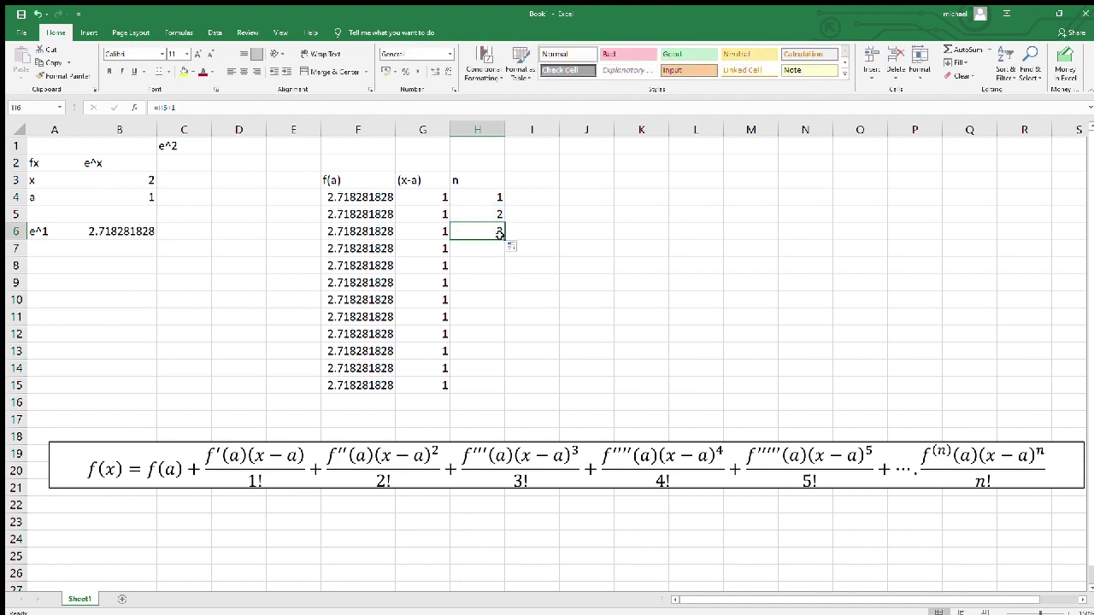
left_click_drag(504, 241, 510, 395)
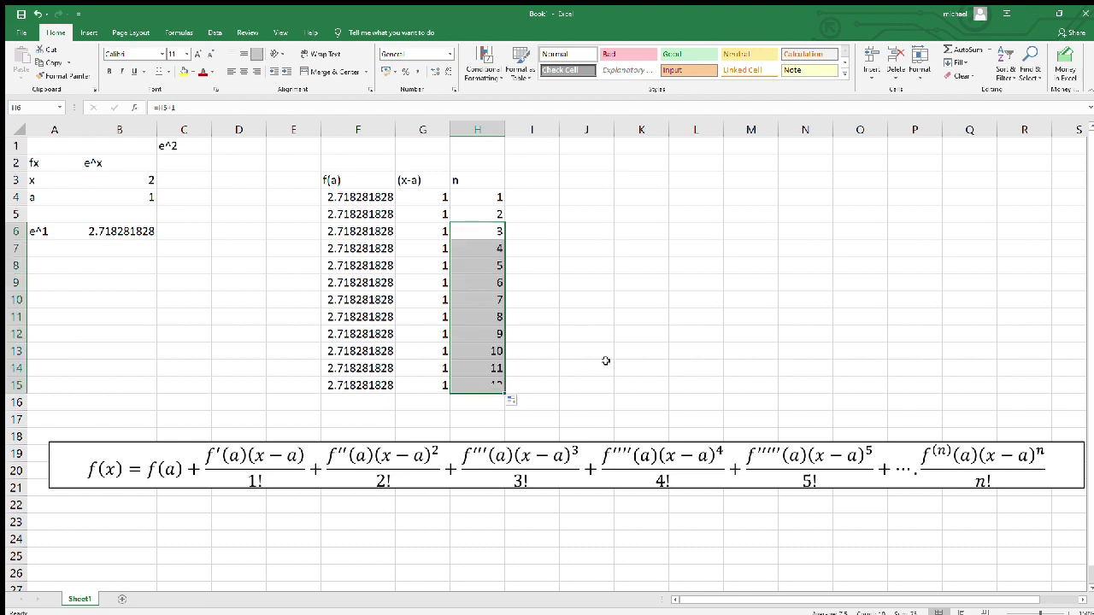
Enter the first series term f(a) in cell J3 with the formula =F4
left_click(526, 176)
key("Right")
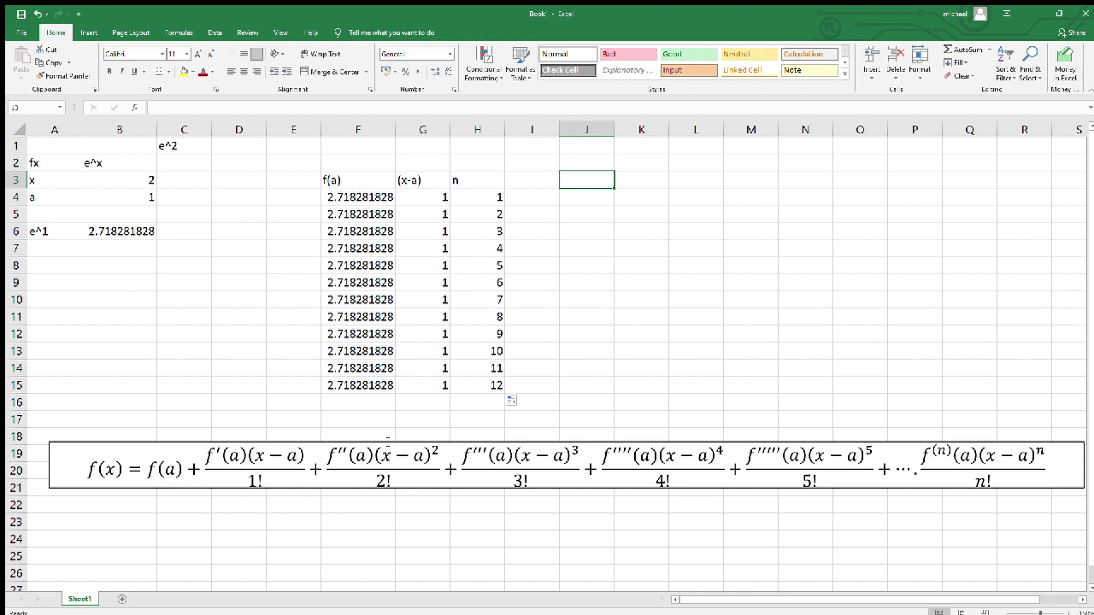
left_click(384, 455)
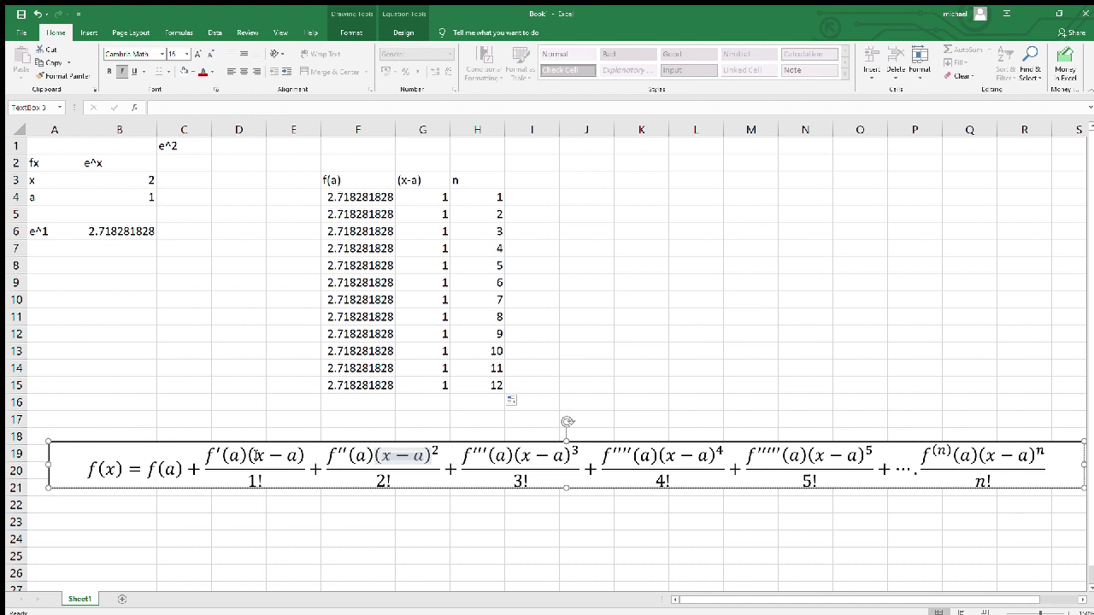
left_click(604, 179)
type("=")
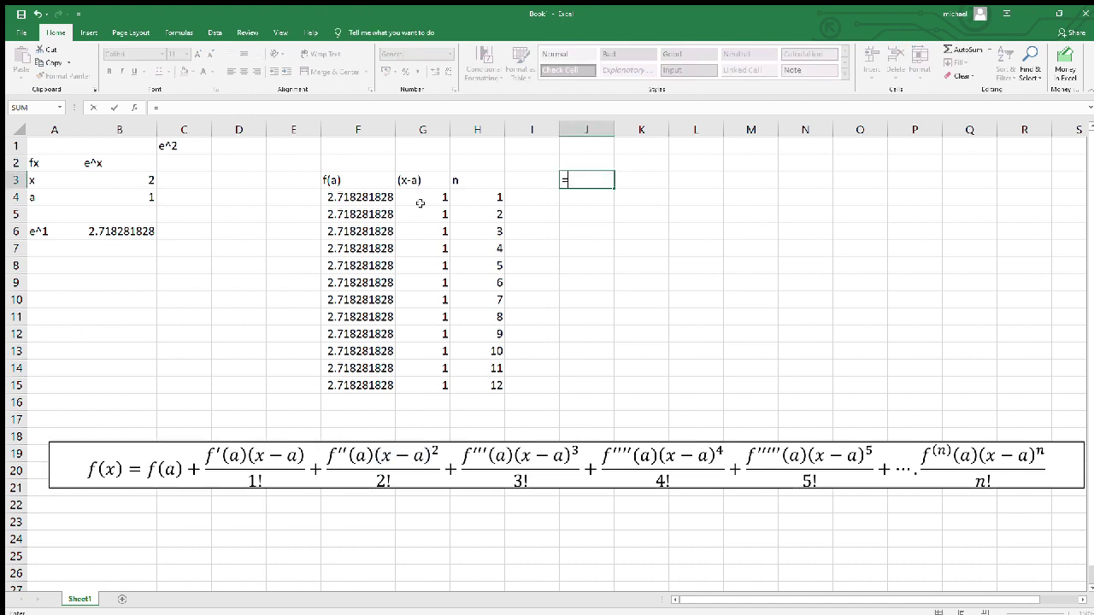
left_click(382, 196)
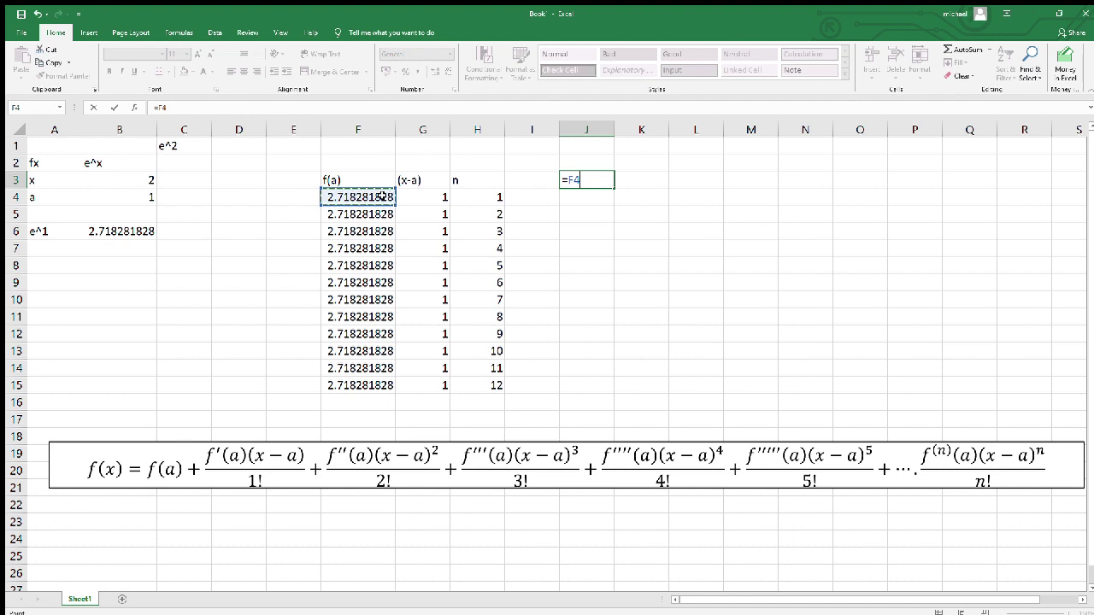
key("Return")
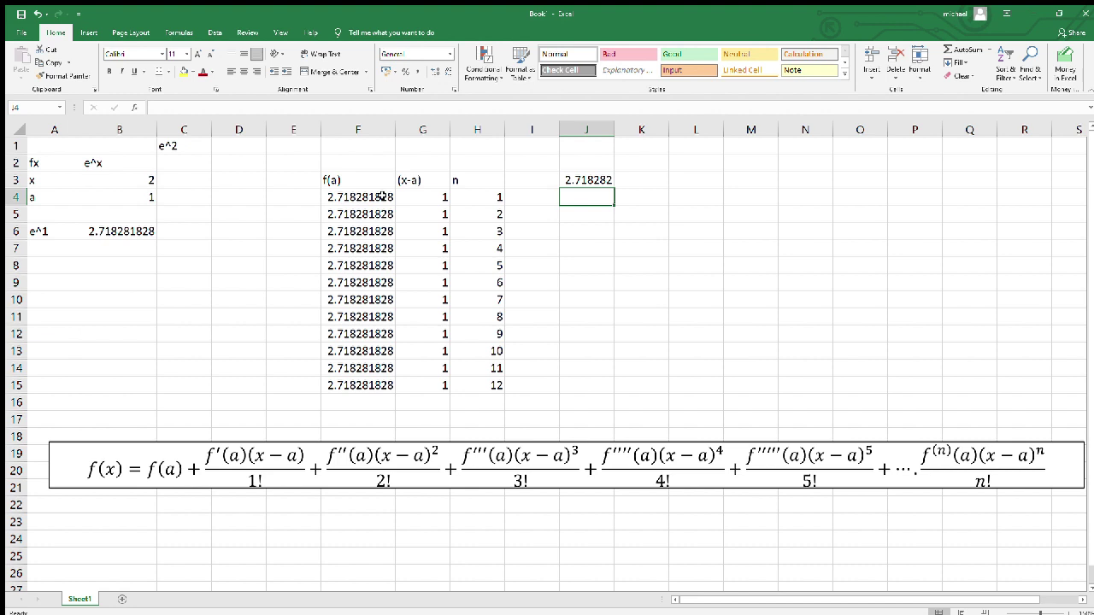
Calculate the n = 1 series term in cell J4 with the formula =F4*(G4^H4)/FACT(H4)
type("=")
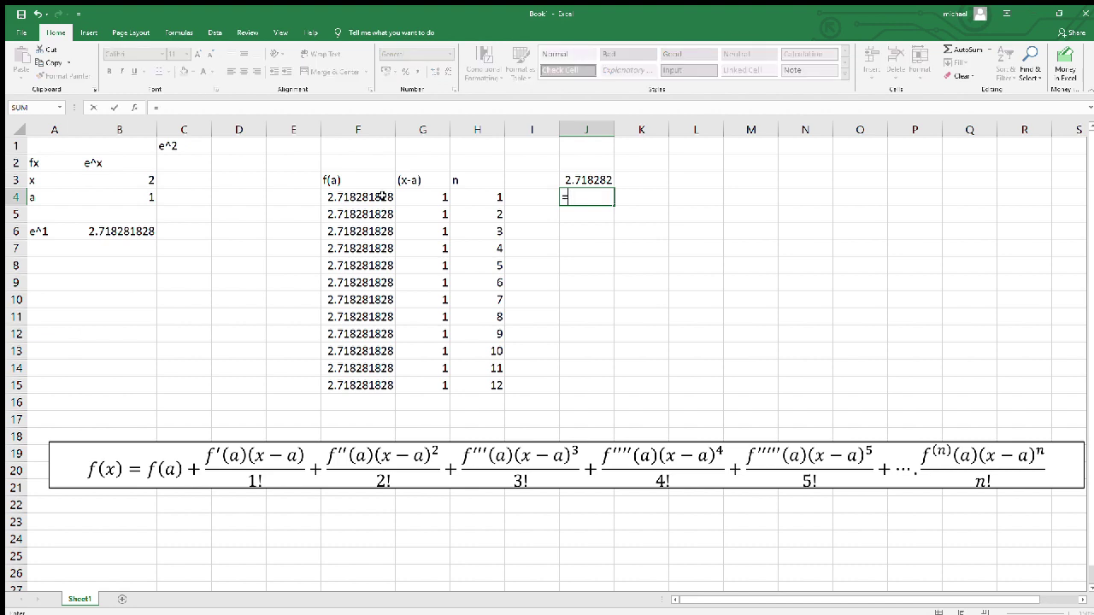
left_click(366, 197)
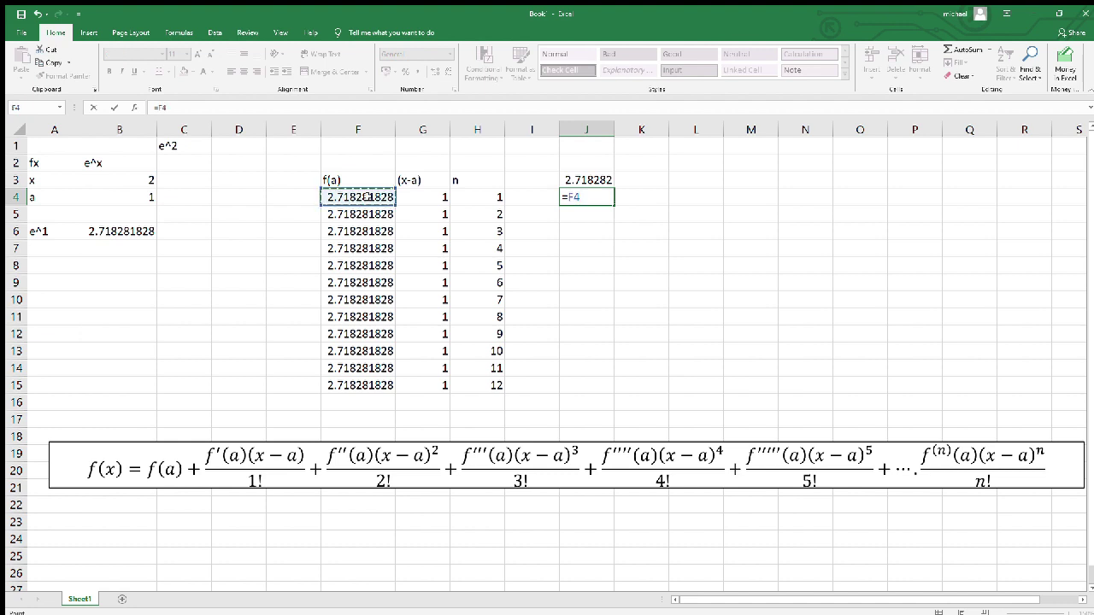
type("*(")
left_click(407, 197)
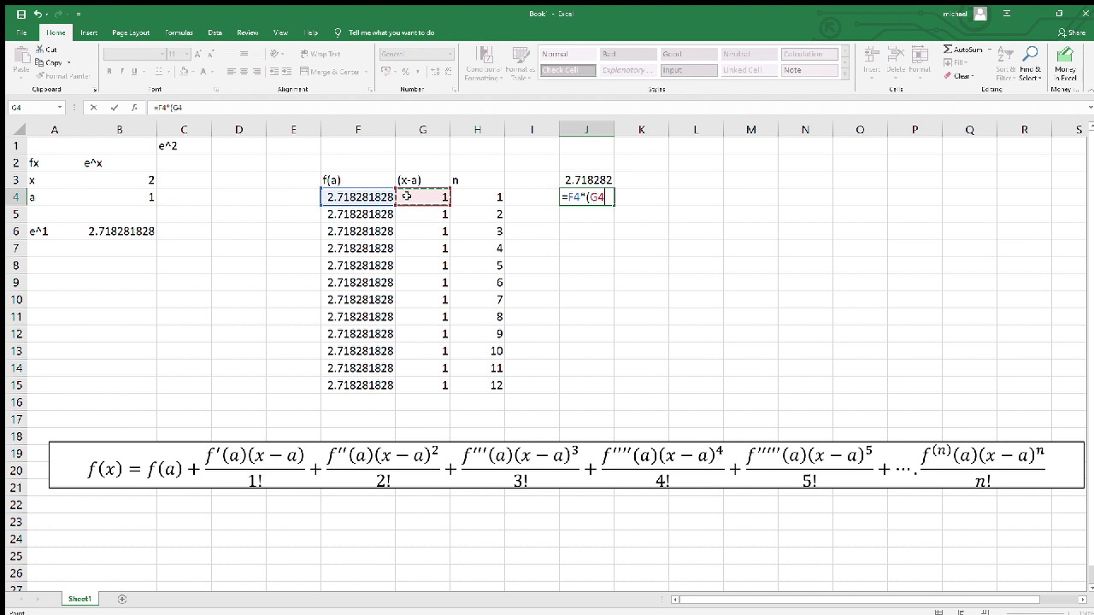
type("^")
left_click(470, 199)
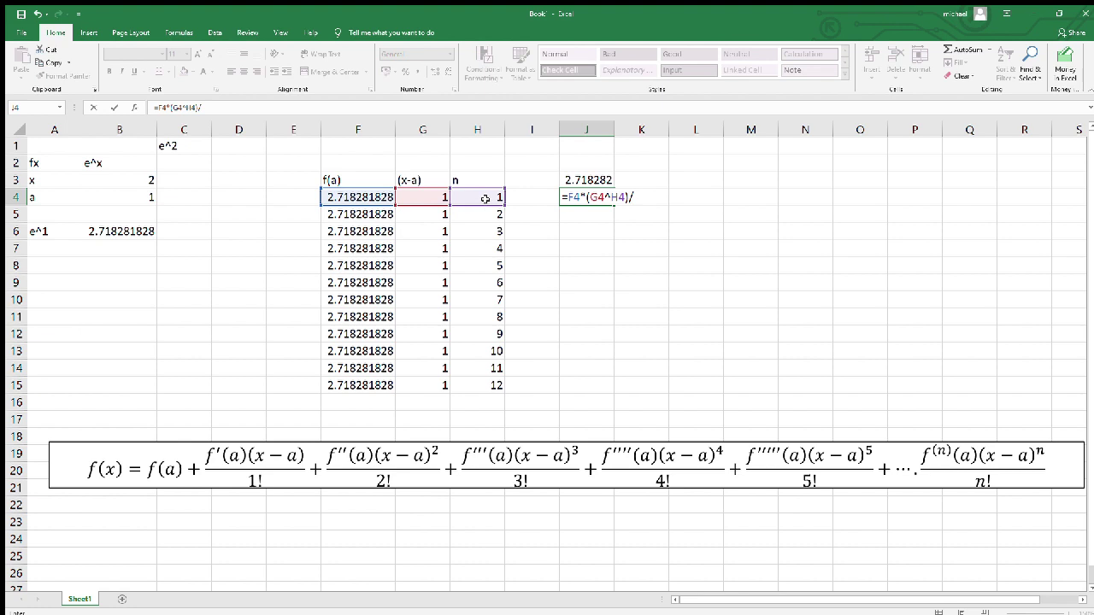
type("fa")
key("Tab")
left_click(493, 196)
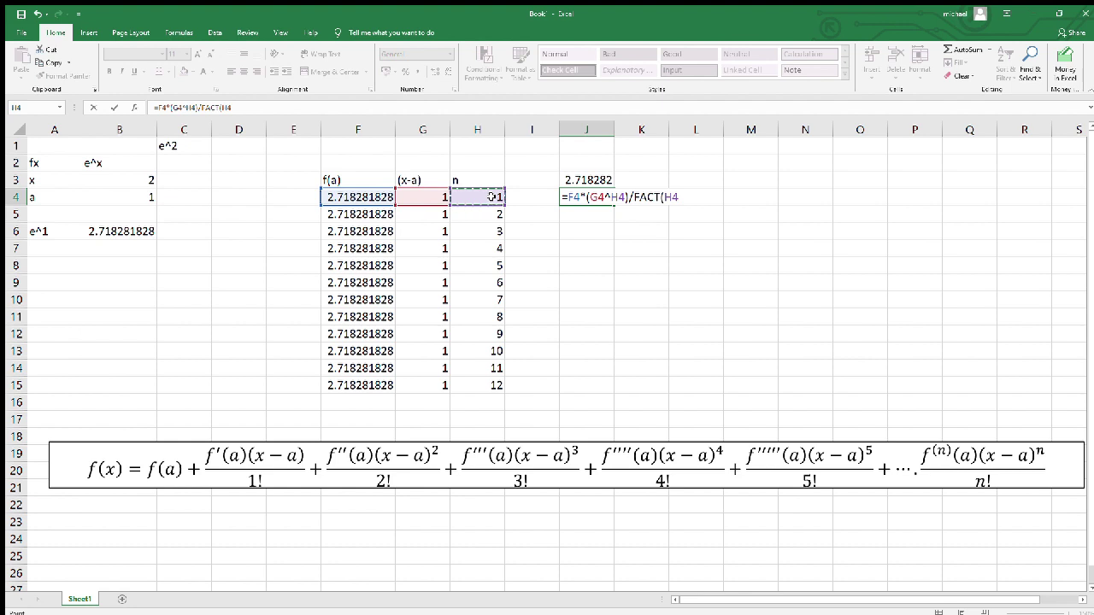
type(")")
key("Return")
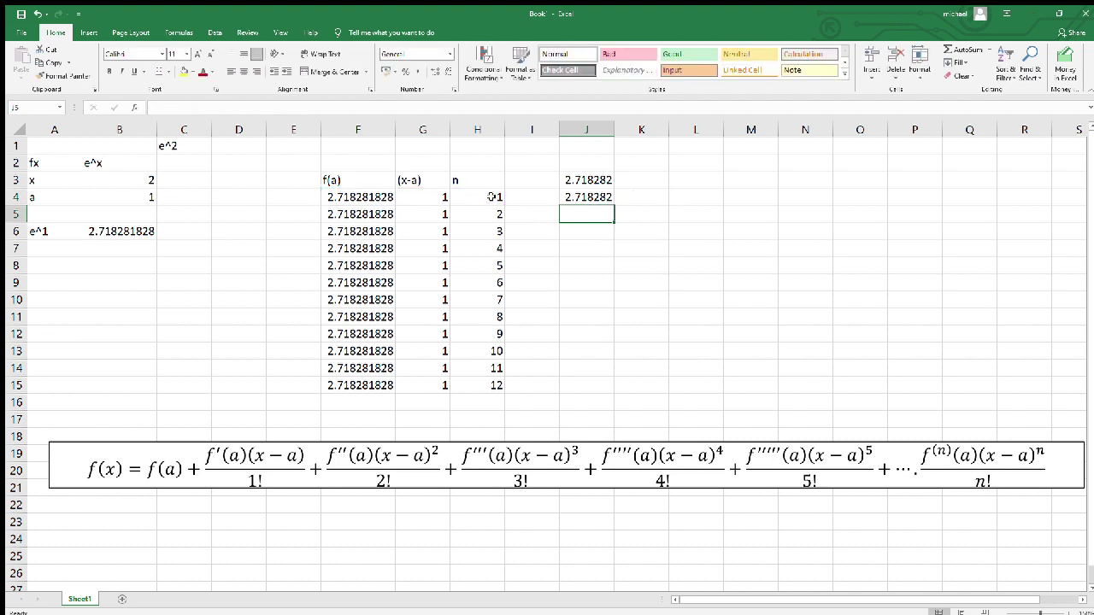
Try filling the J4 formula down through J15, and clear the copies from J5:J15
left_click(583, 198)
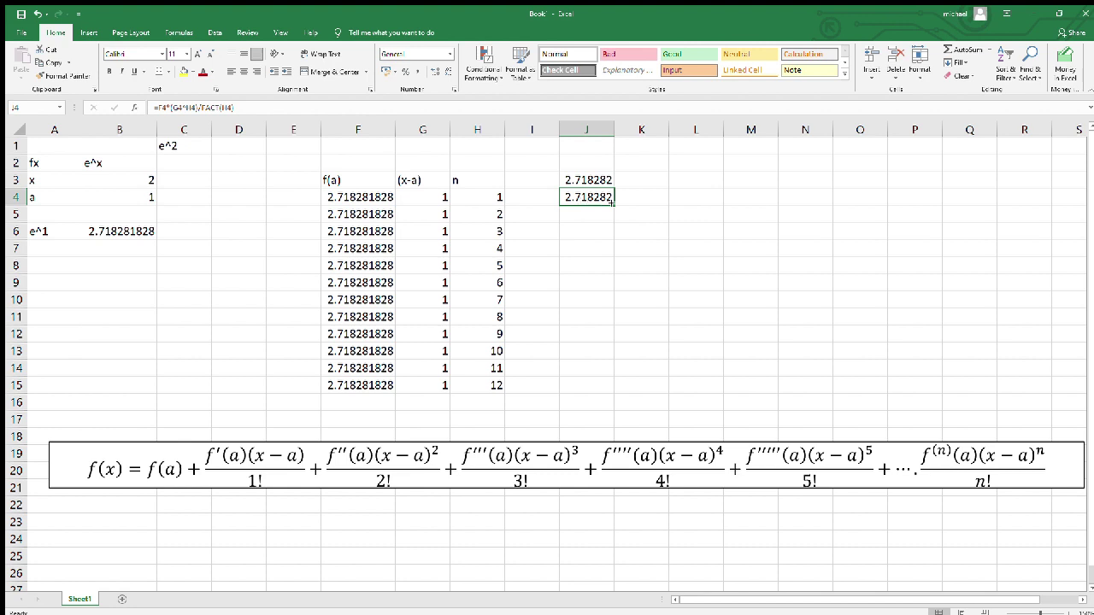
left_click_drag(613, 201, 615, 394)
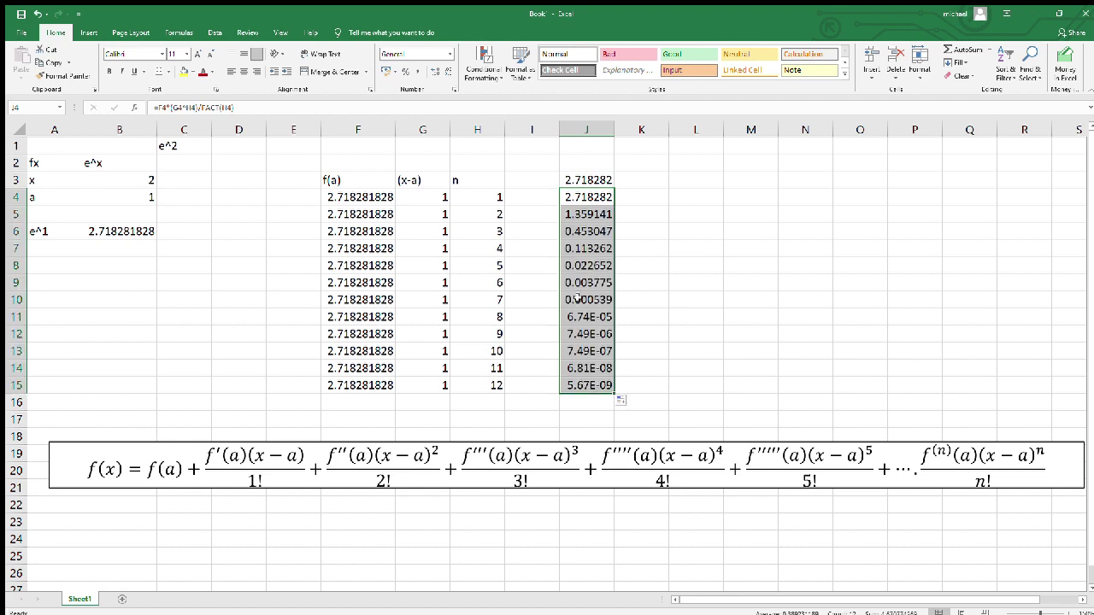
left_click(859, 299)
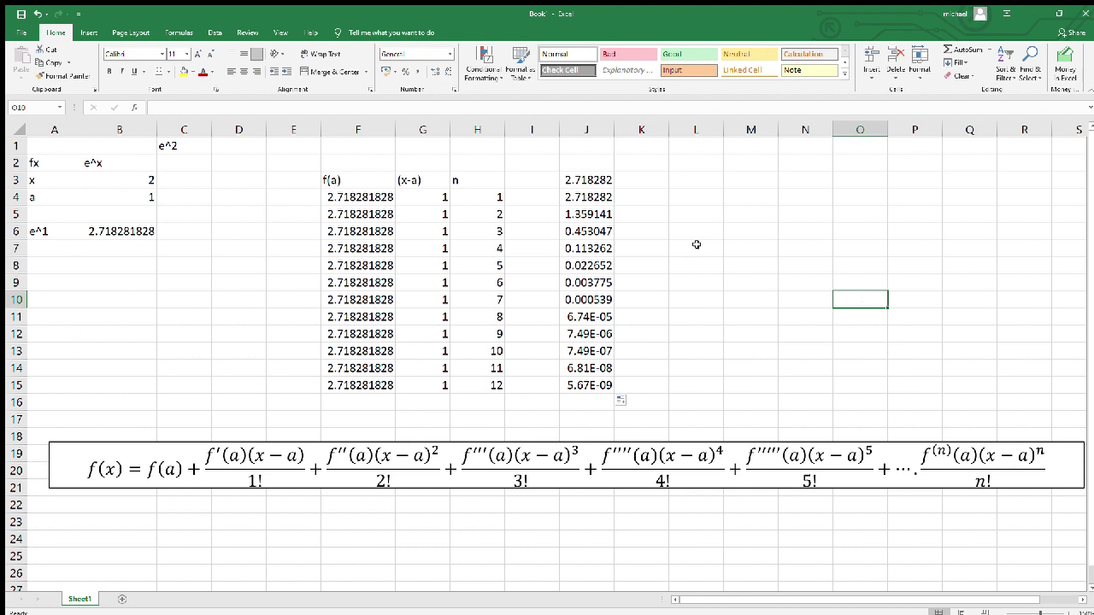
left_click_drag(580, 211, 600, 384)
key("Delete")
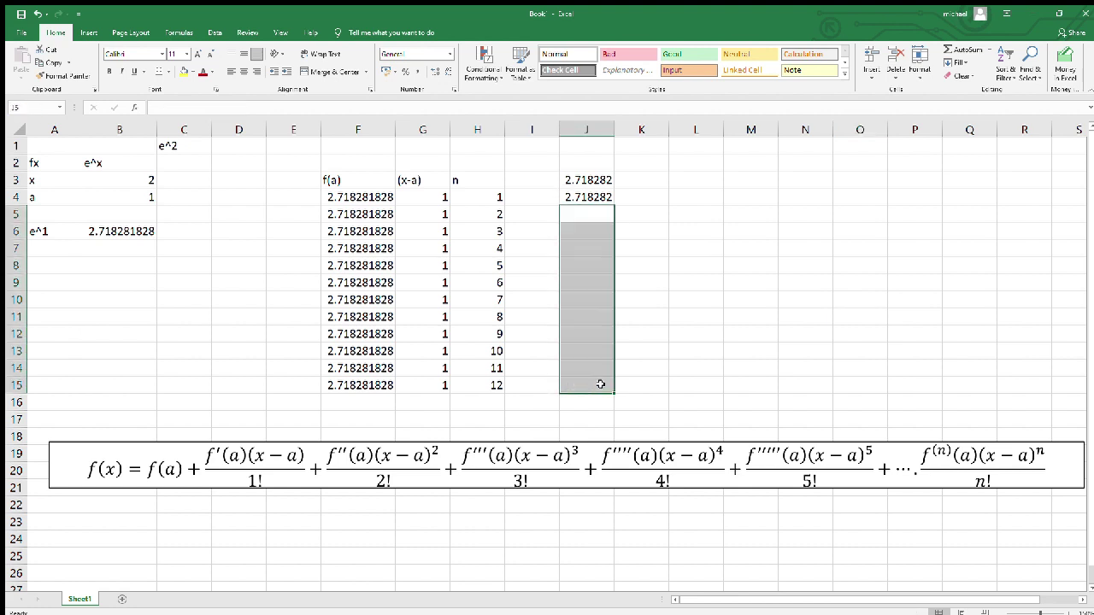
Inspect the cell references in the J4 term formula without changing it
left_click(598, 199)
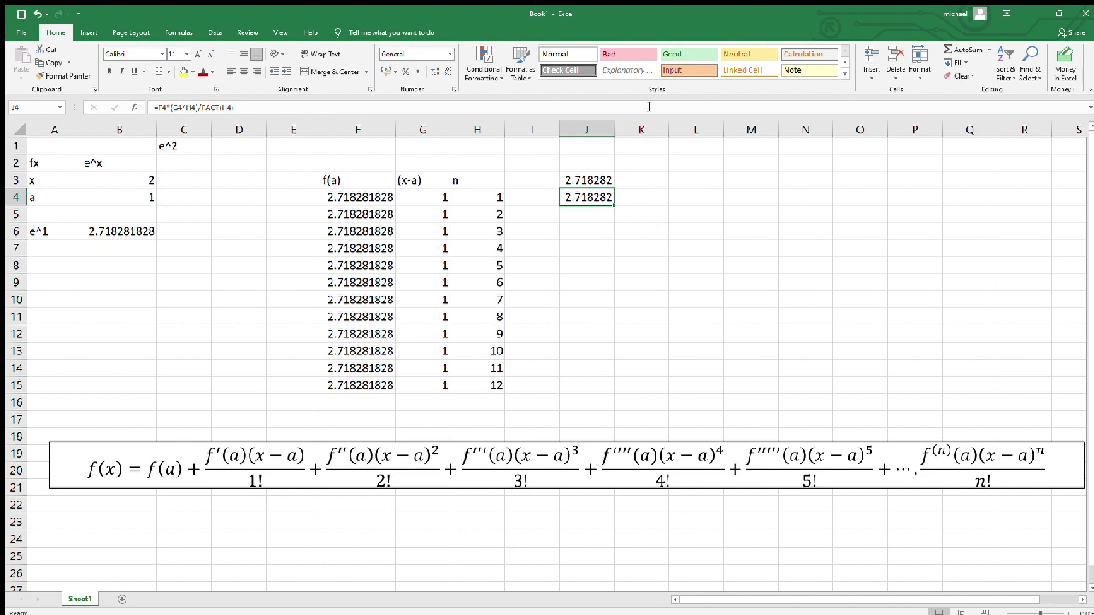
key("F2")
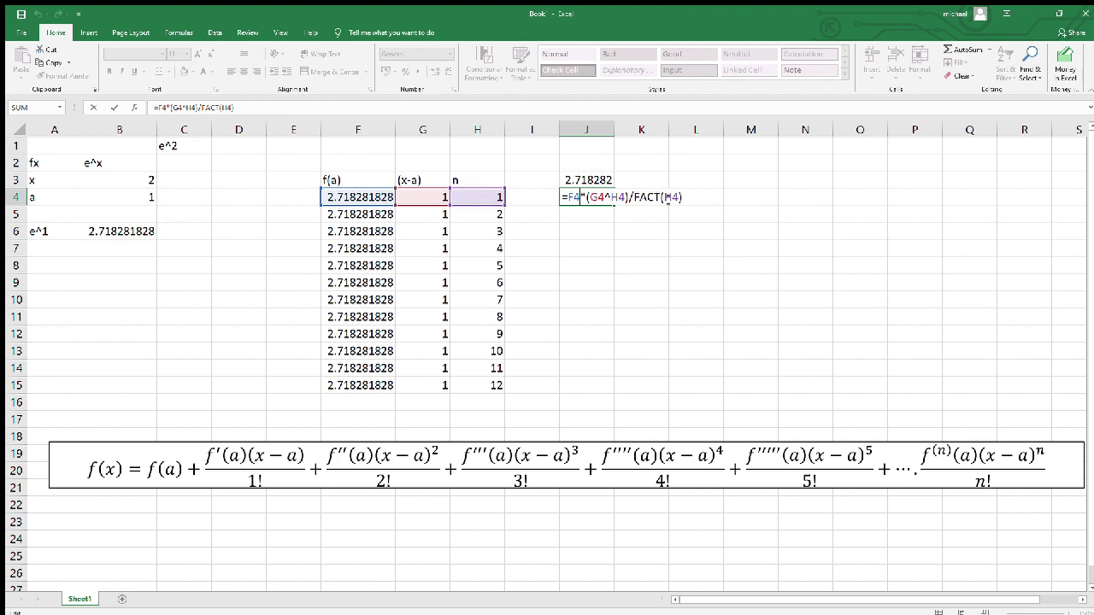
key("Return")
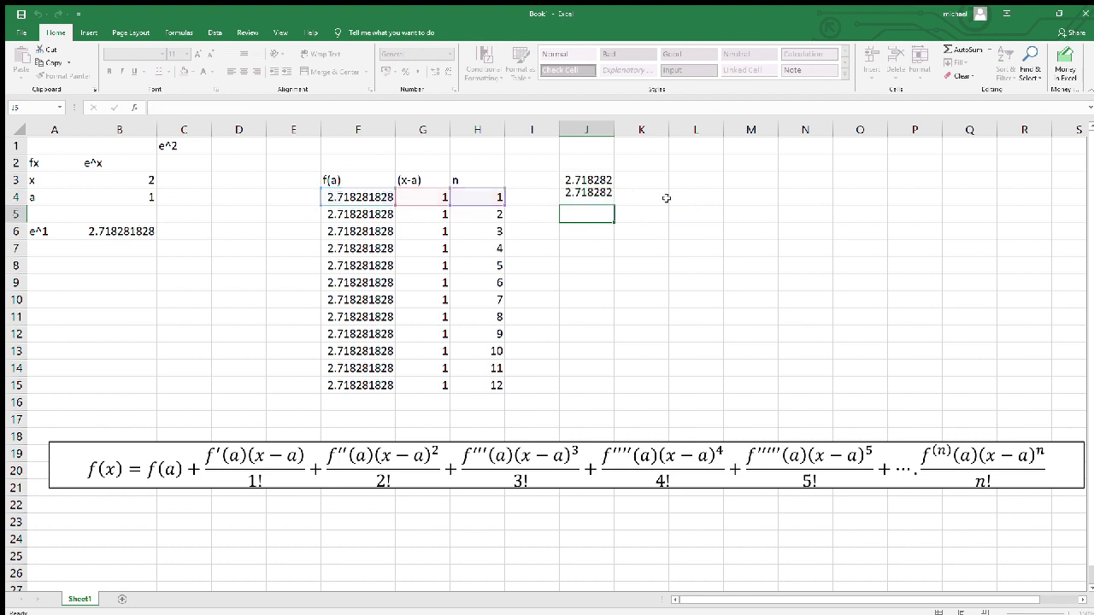
Copy the J4 term formula down into J5 and check that its references point to row 5
left_click(586, 196)
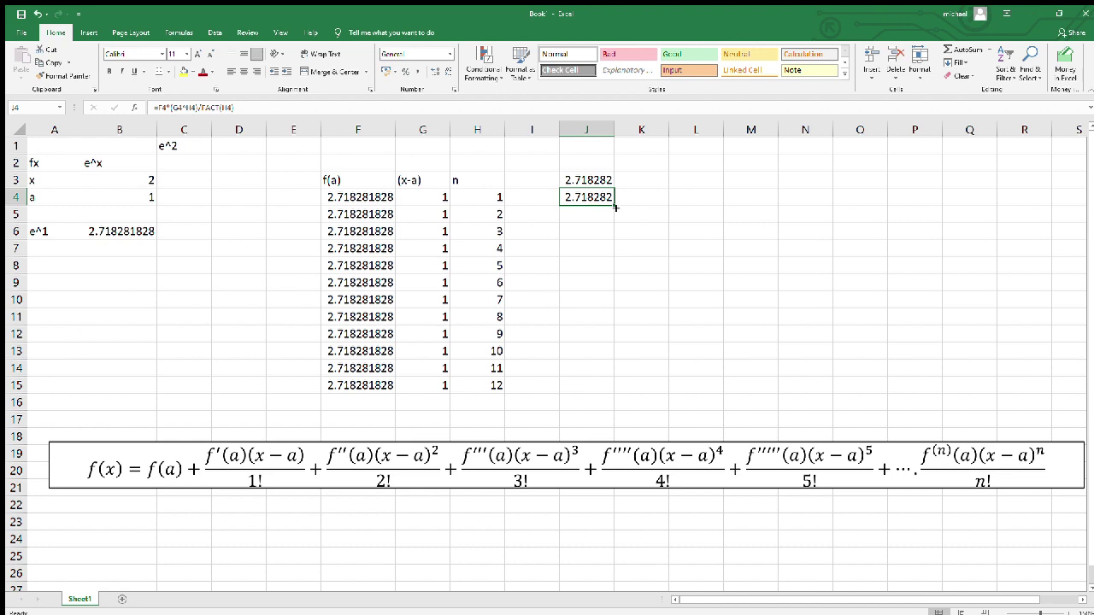
left_click_drag(613, 203, 614, 219)
left_click_drag(614, 219, 616, 221)
left_click(599, 218)
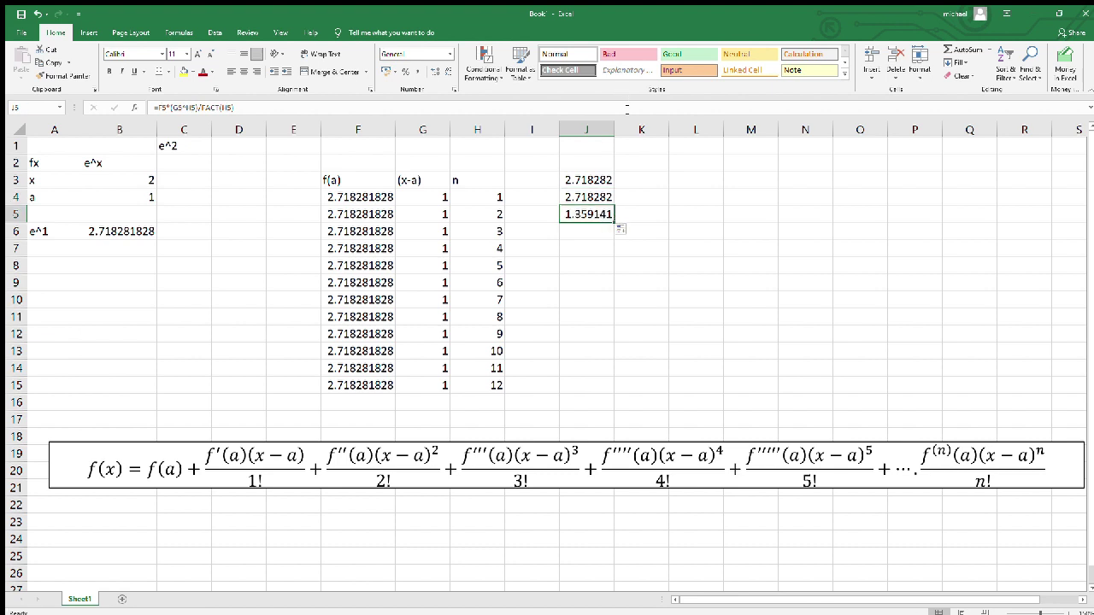
left_click(627, 107)
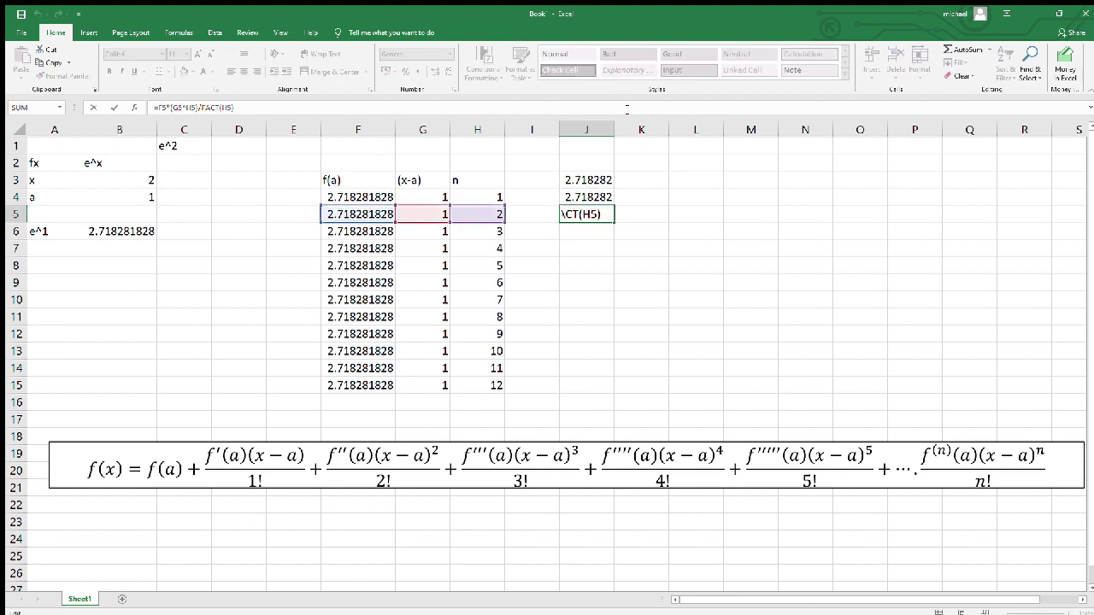
left_click(600, 217)
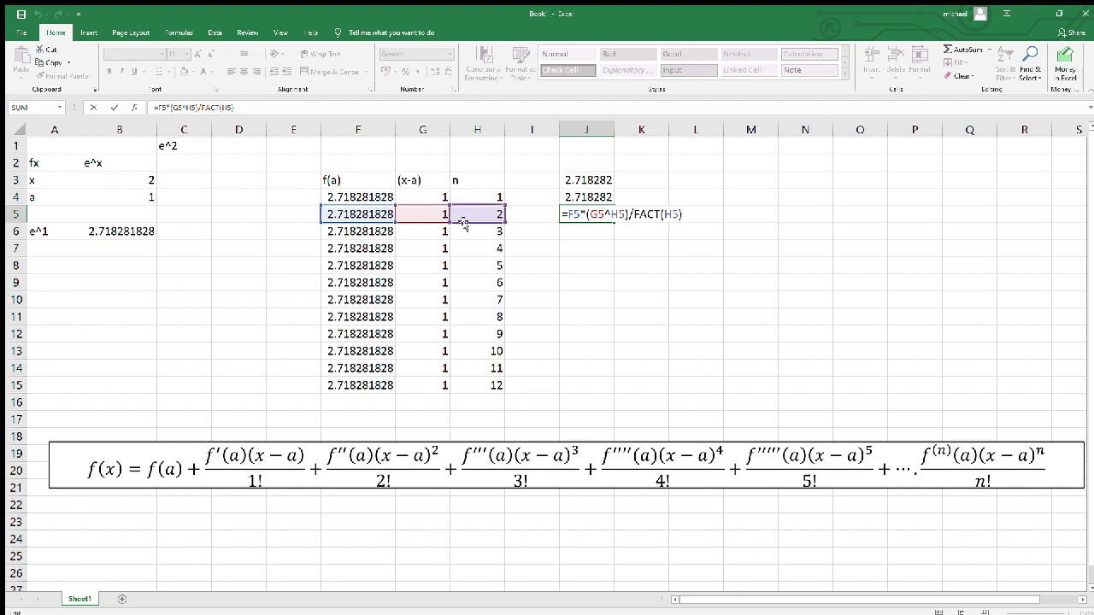
key("ctrl+Return")
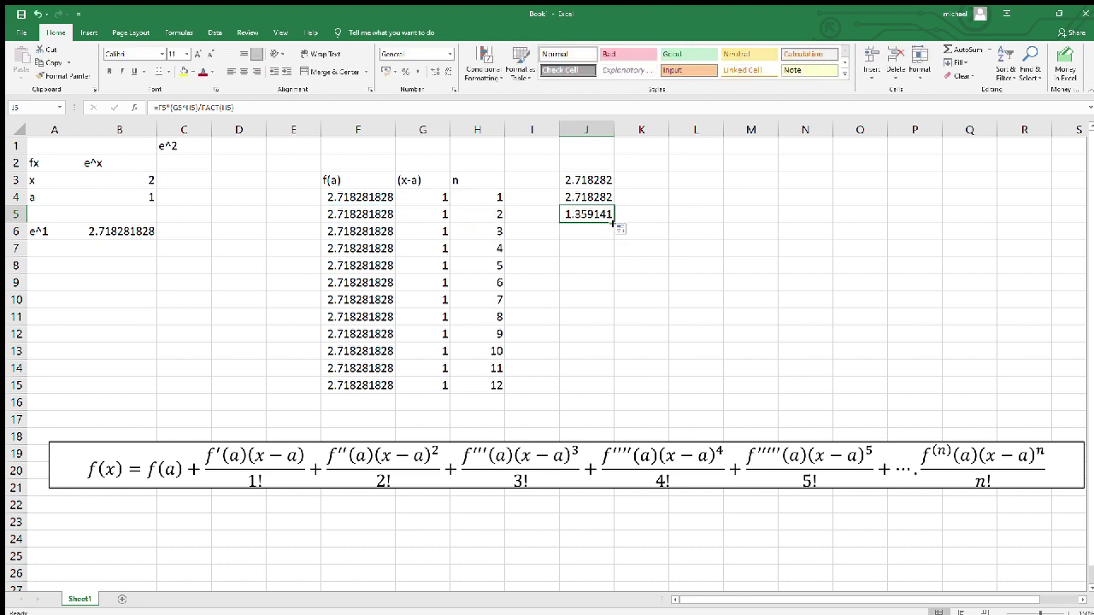
Extend the term formula from J5 into J6 and check its row 6 references
left_click_drag(611, 222, 615, 241)
left_click(592, 229)
left_click(603, 110)
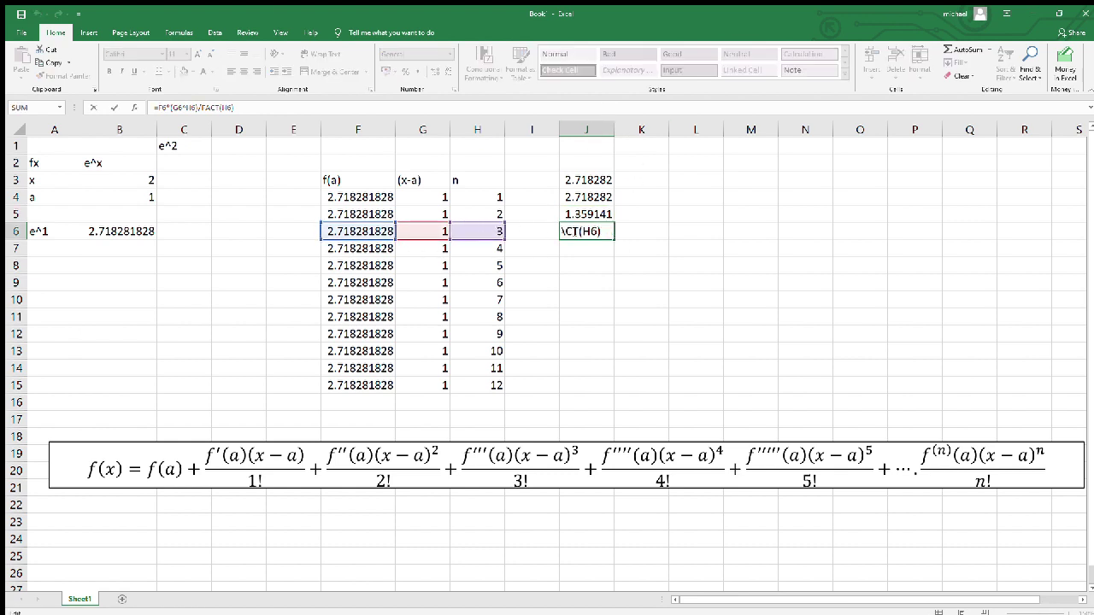
left_click(575, 231)
left_click(656, 232)
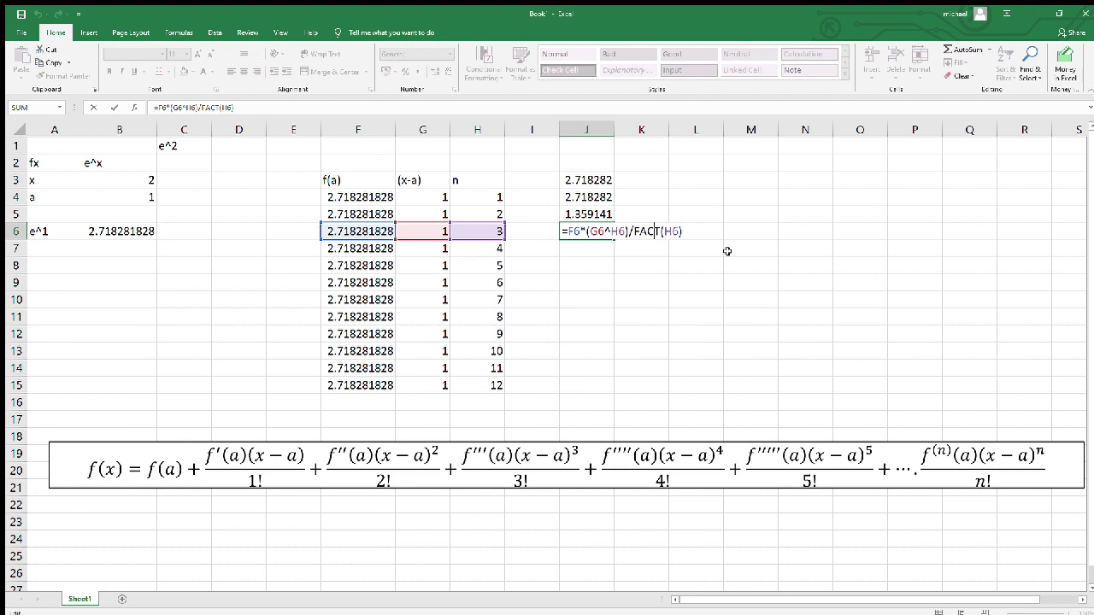
key("ctrl+Return")
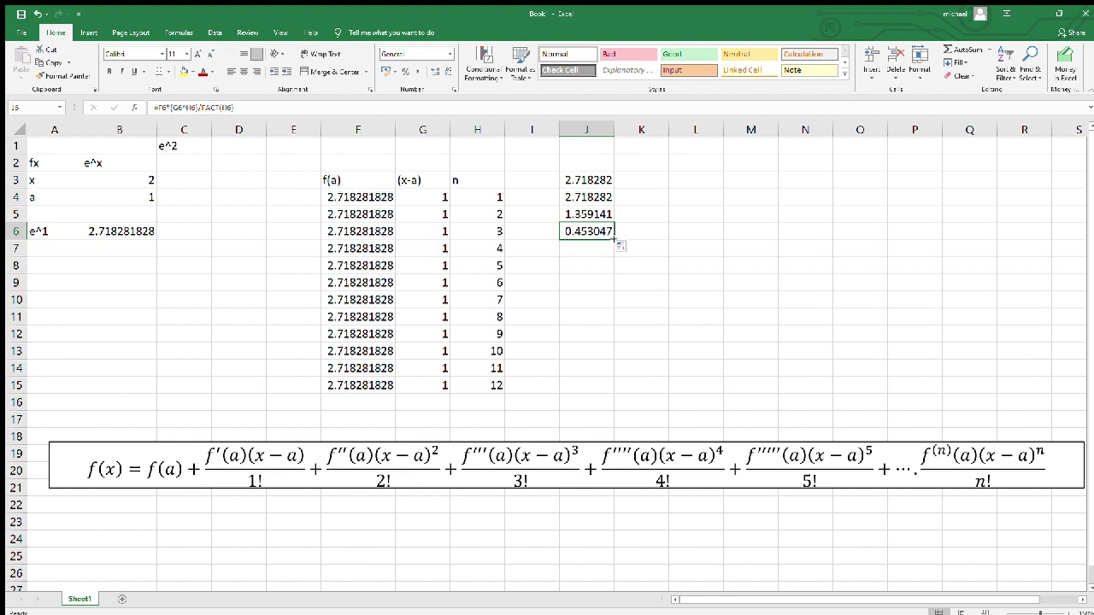
Fill the term formula from J6 down through J15 and review the smallest terms in J11:J15
left_click_drag(613, 240, 608, 389)
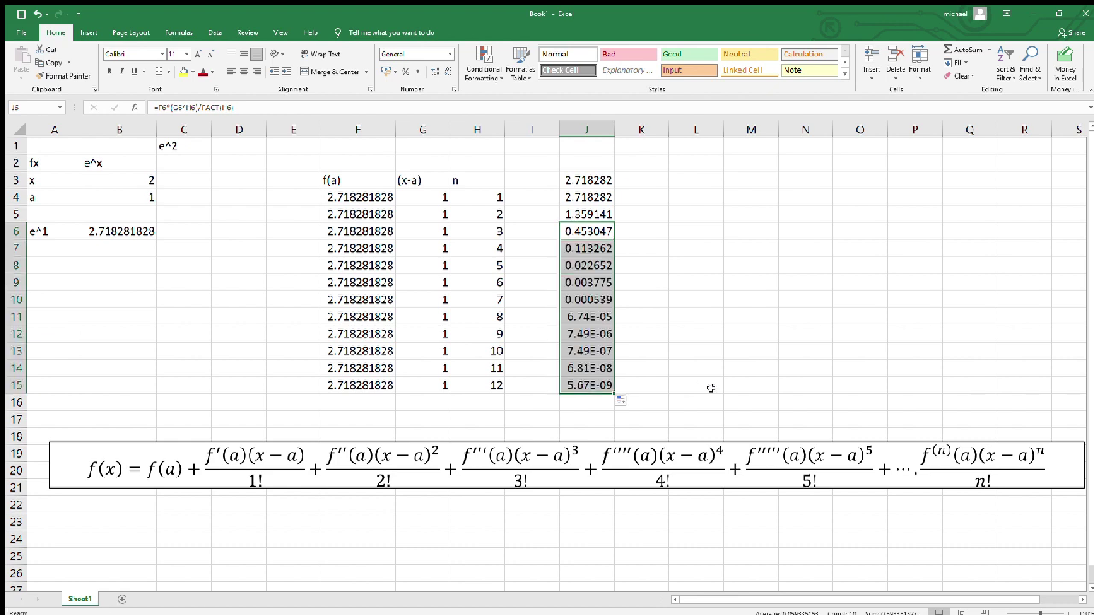
left_click(601, 348)
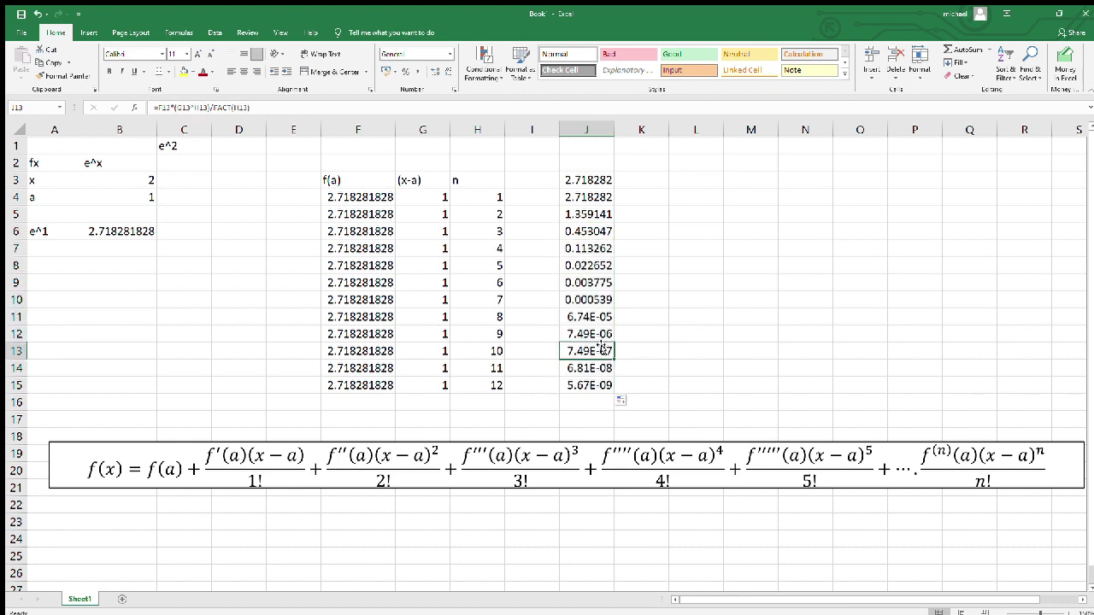
left_click(596, 317)
key("Down")
key("Down")
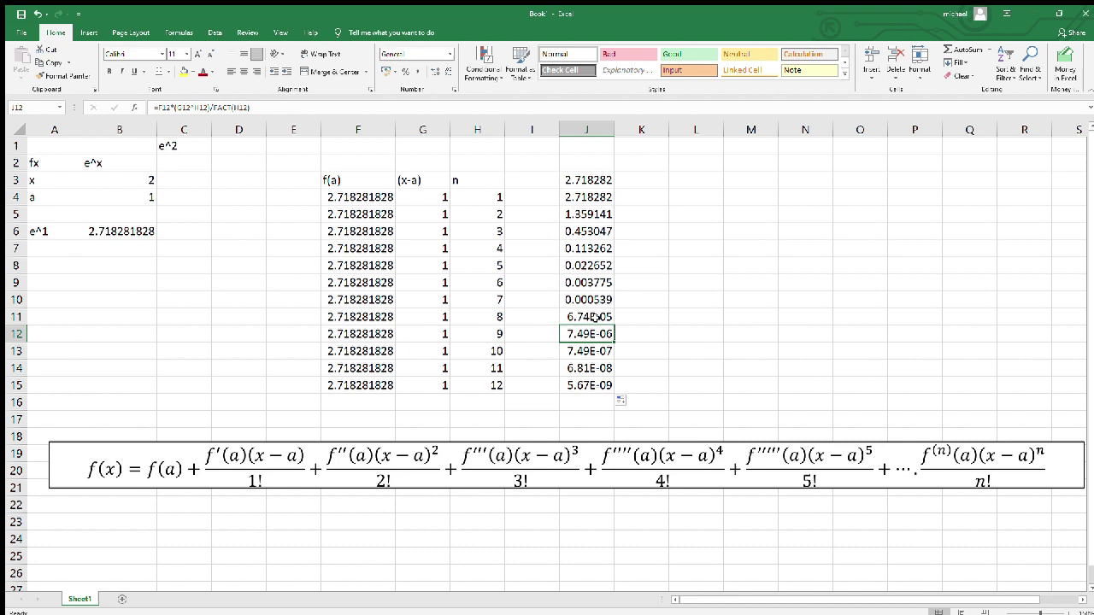
key("Up")
key("Up")
key("shift+Down")
key("shift+Down")
key("shift+Down")
key("shift+Down")
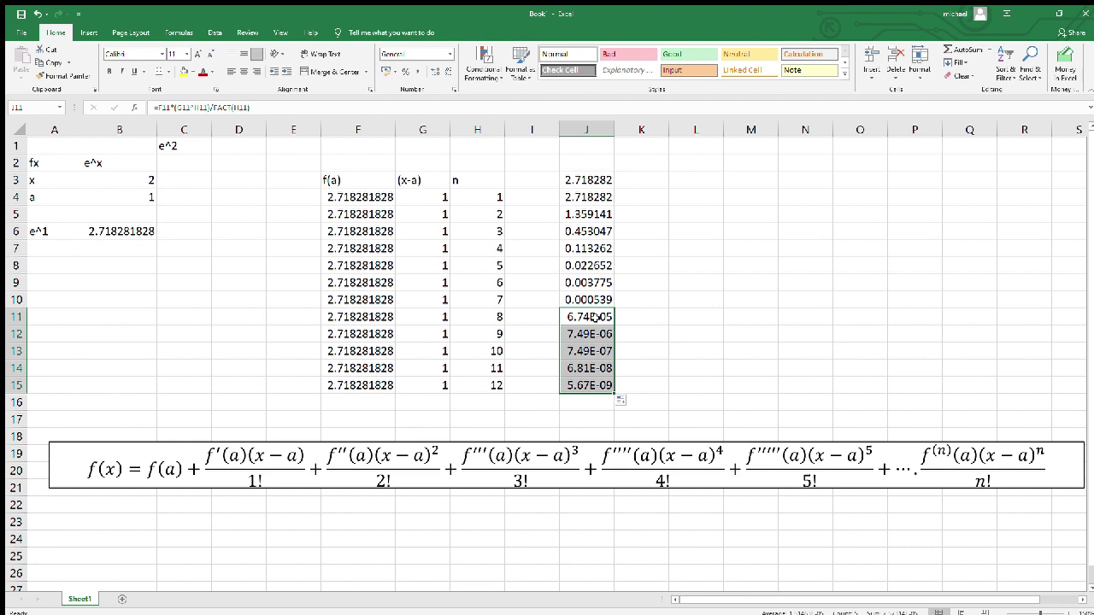
Format the series terms in J4:J15 as numbers with 20 decimal places
left_click(592, 193)
key("shift+Down")
key("shift+Down")
key("shift+Down")
key("shift+Down")
key("shift+Down")
key("shift+Down")
key("shift+Down")
key("shift+Down")
key("shift+Down")
key("shift+Down")
key("shift+Down")
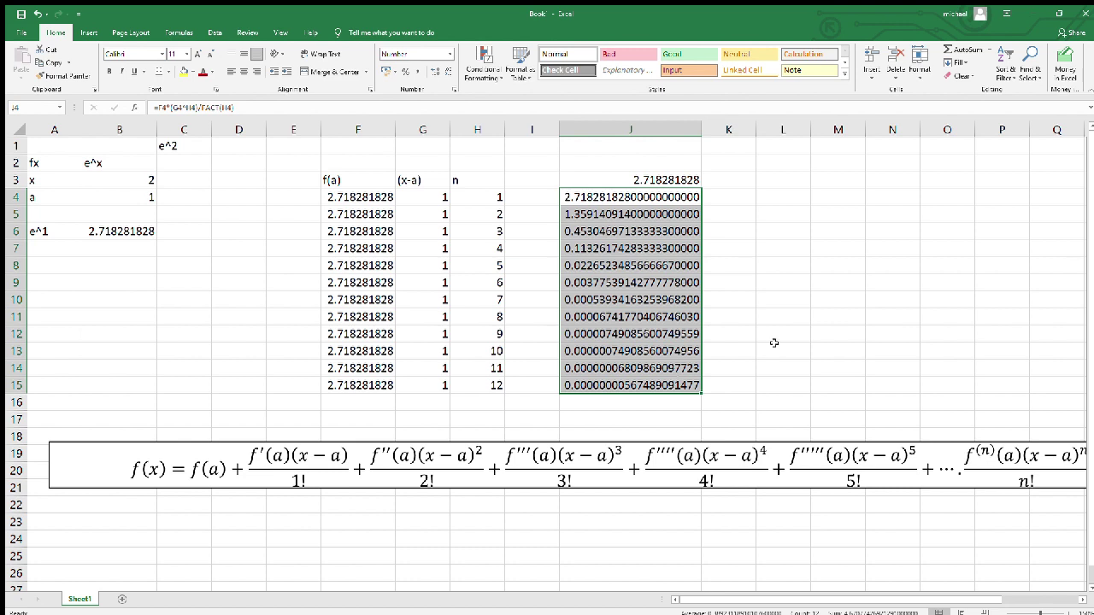
left_click(759, 267)
left_click(684, 399)
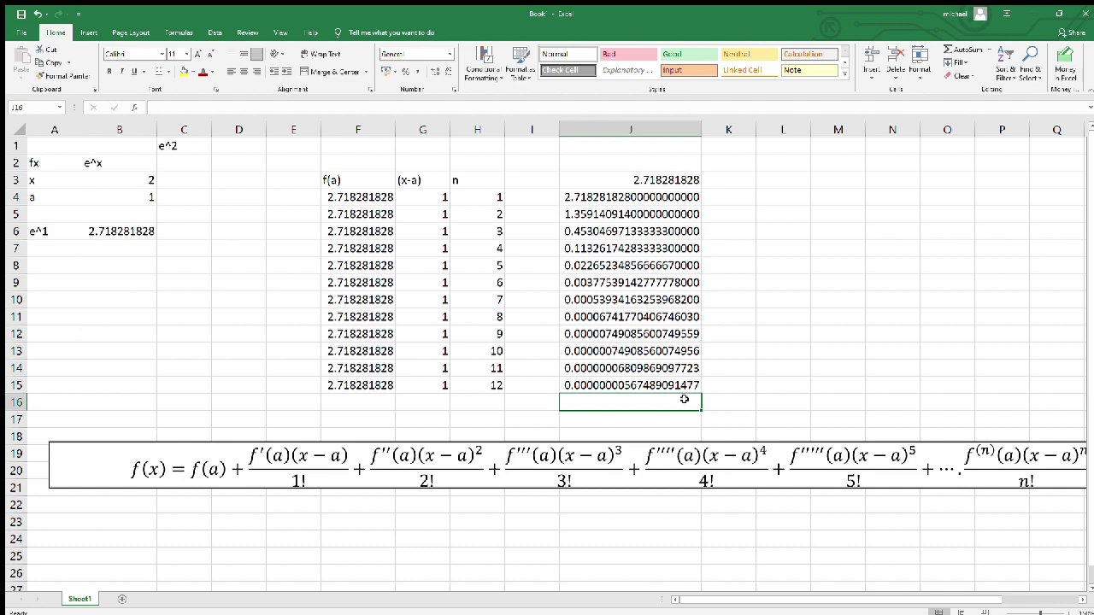
type("=")
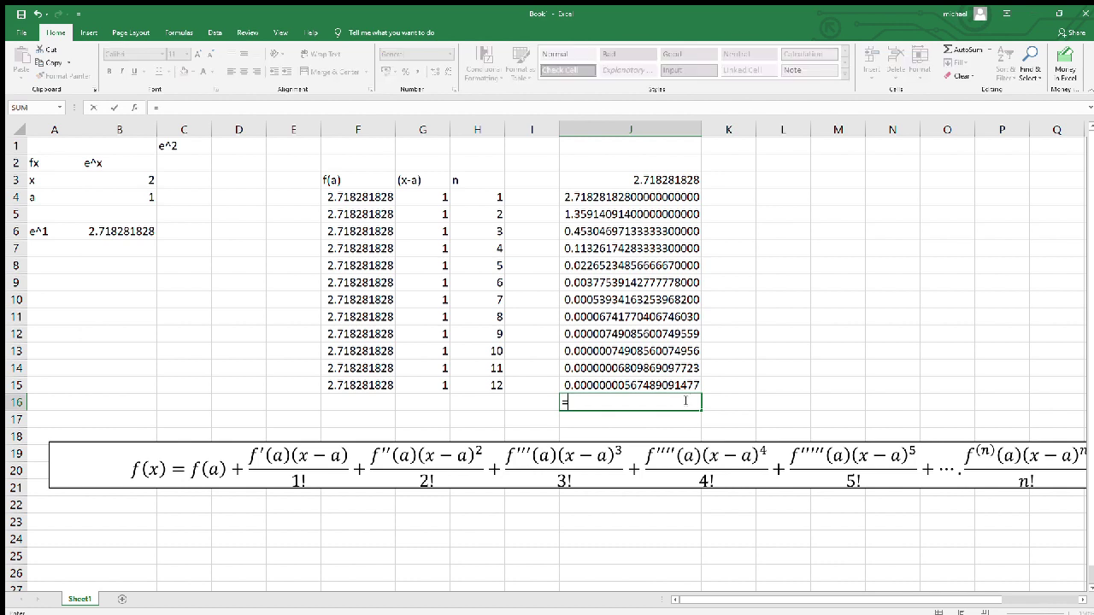
left_click(667, 174)
type("+")
left_click(667, 195)
type("+")
key("BackSpace")
key("BackSpace")
key("BackSpace")
key("BackSpace")
key("BackSpace")
key("BackSpace")
key("Escape")
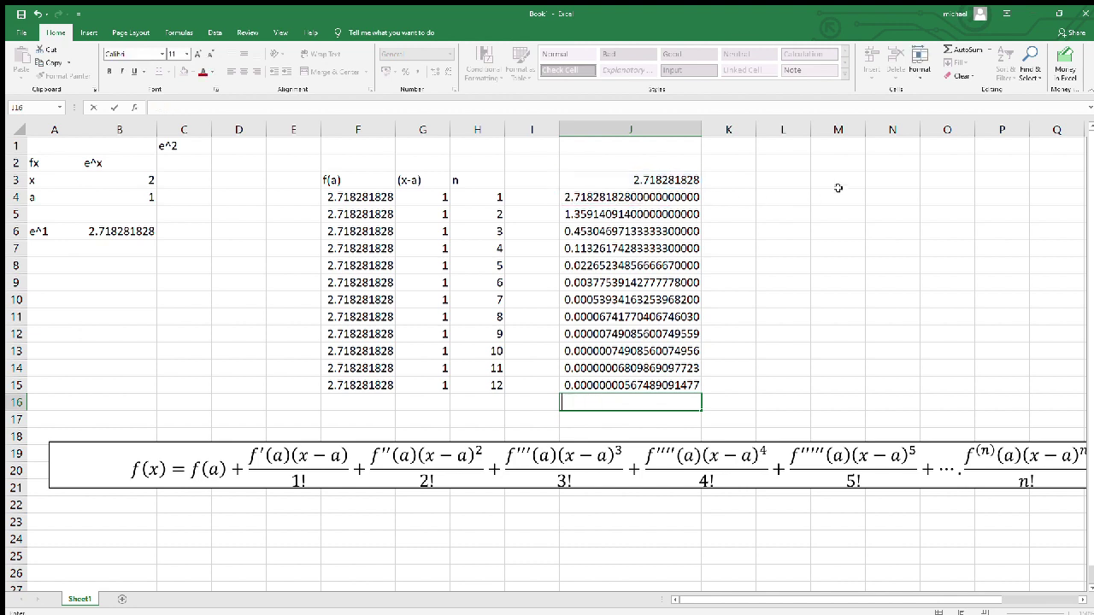
Total the series terms J3:J15 in cell J16 with AutoSum
left_click(659, 178)
left_click_drag(638, 178, 651, 385)
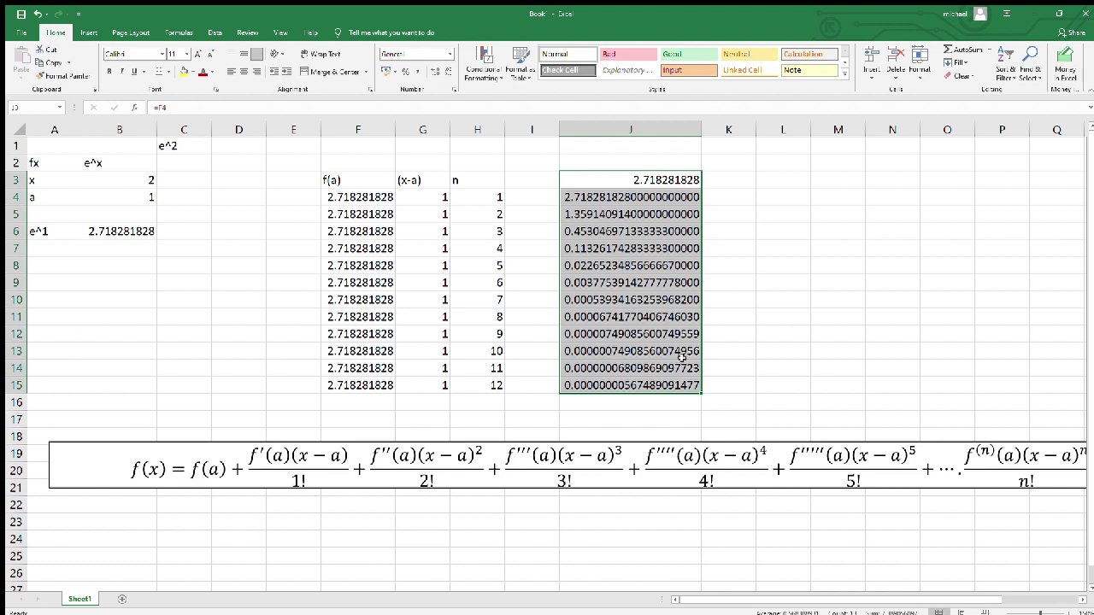
left_click(948, 50)
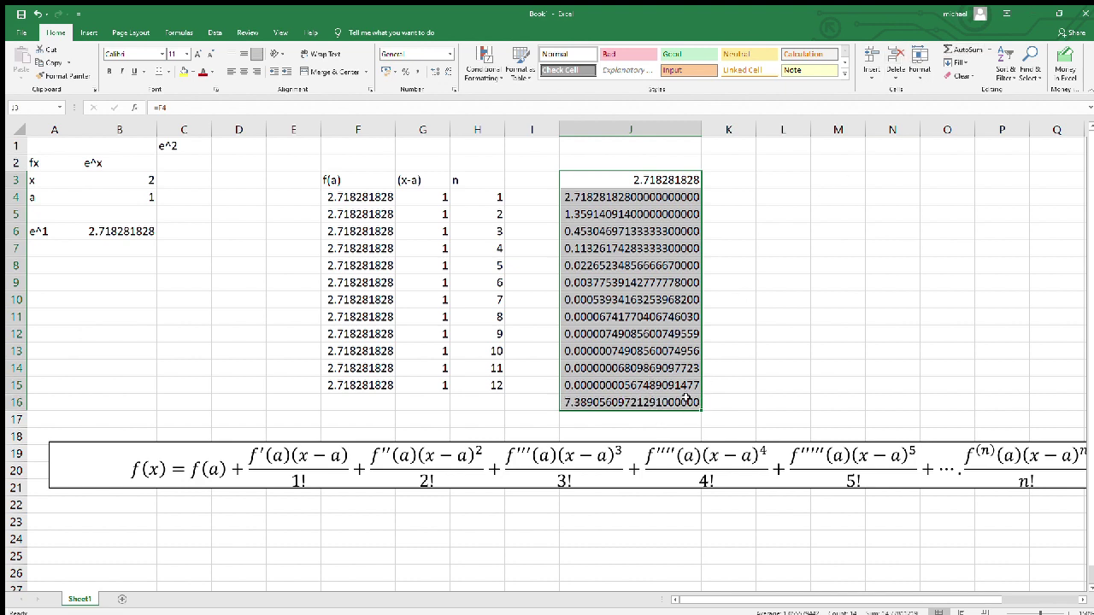
left_click(686, 398)
Enter the label VALUE in L7 and link L8 to the series total with the formula =J16
left_click(781, 260)
left_click(786, 246)
type("SUM")
key("BackSpace")
key("BackSpace")
key("BackSpace")
type("VALUE")
key("Return")
type("=")
left_click(647, 402)
key("Return")
Make the result in L8 bold and highlight the cell with a yellow fill
left_click(861, 267)
key("ctrl+b")
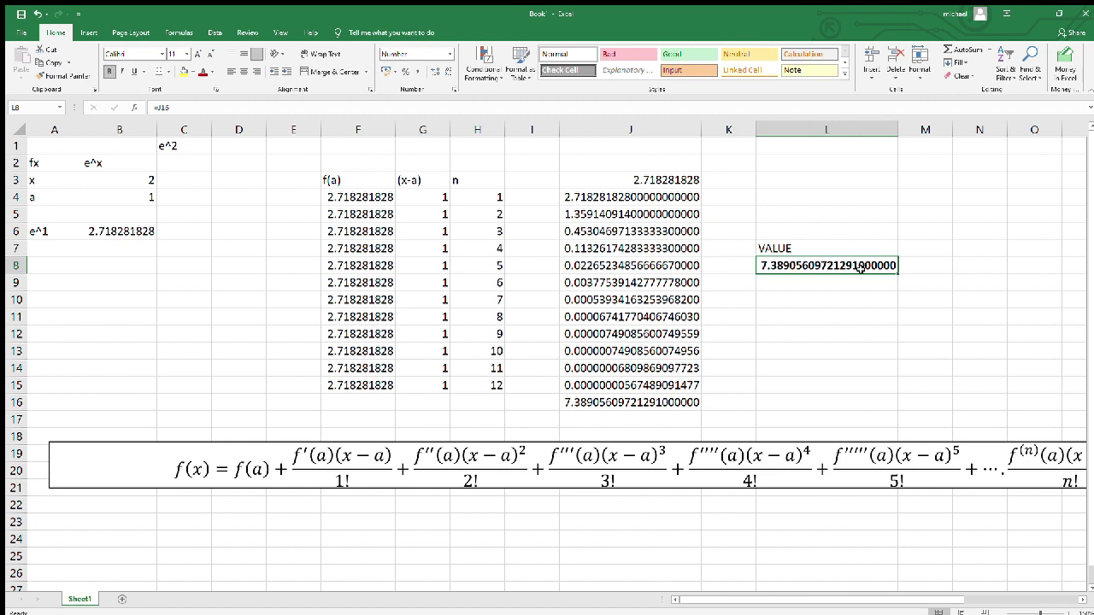
key("ctrl+z")
key("ctrl+z")
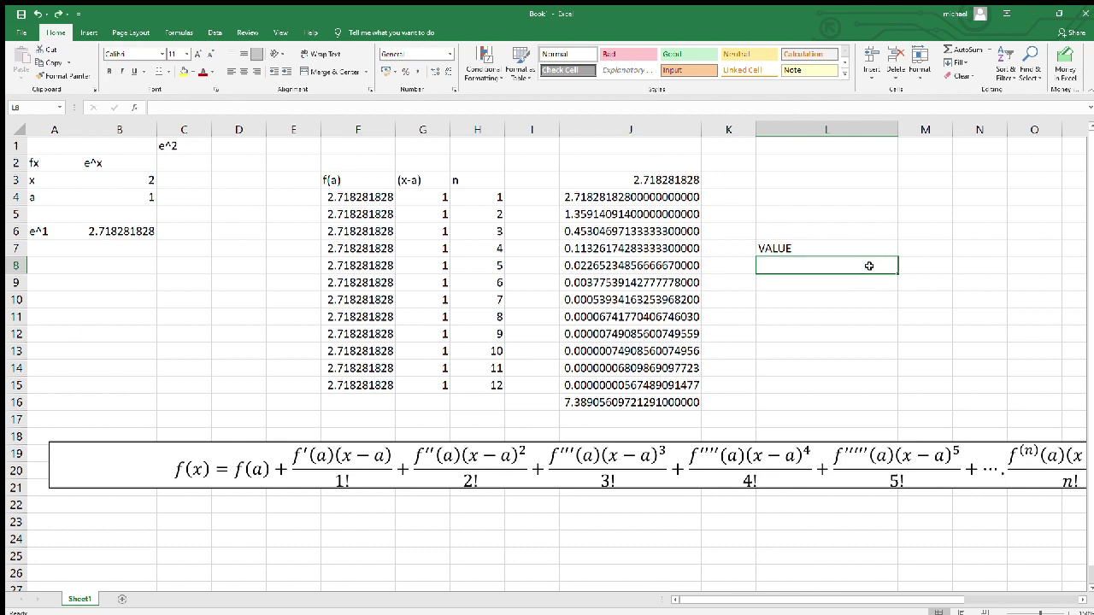
key("ctrl+y")
key("ctrl+y")
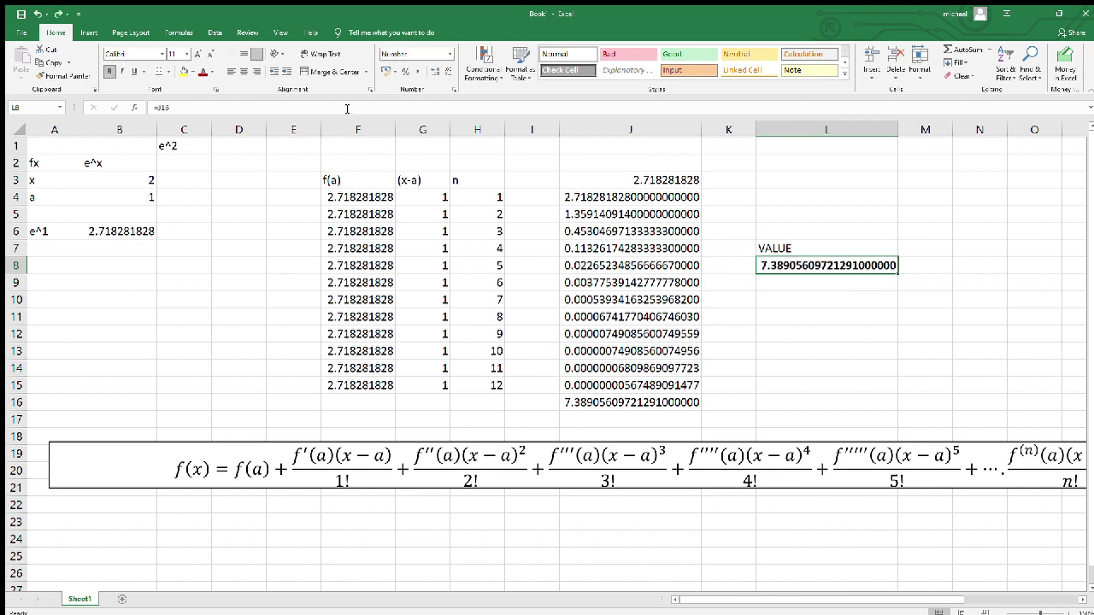
left_click(182, 72)
left_click(206, 295)
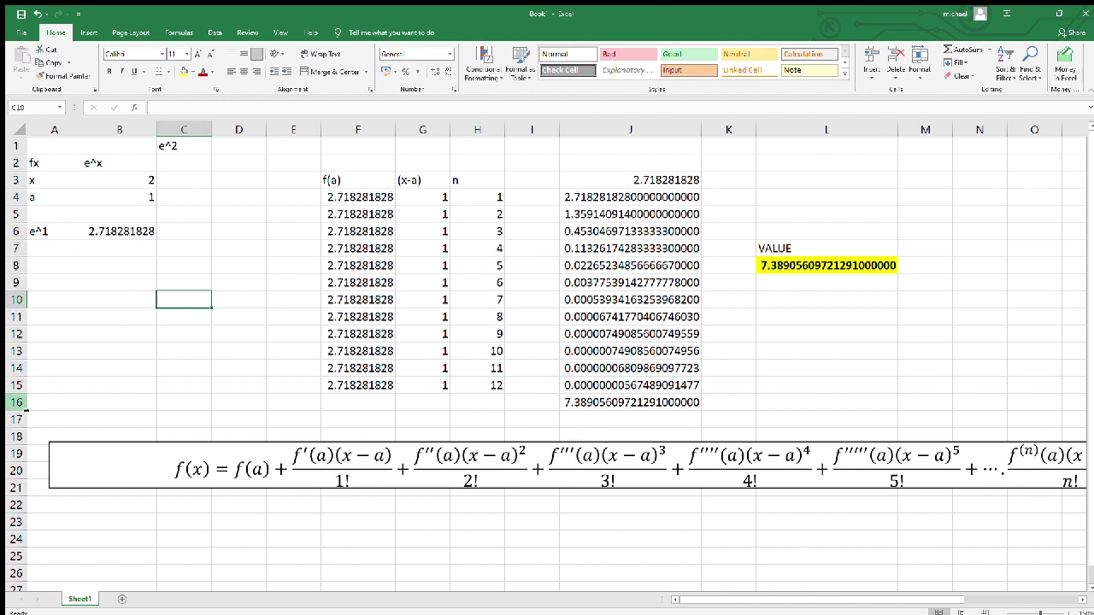
Try inserting a blank row at row 15, and undo the insertion
left_click(20, 405)
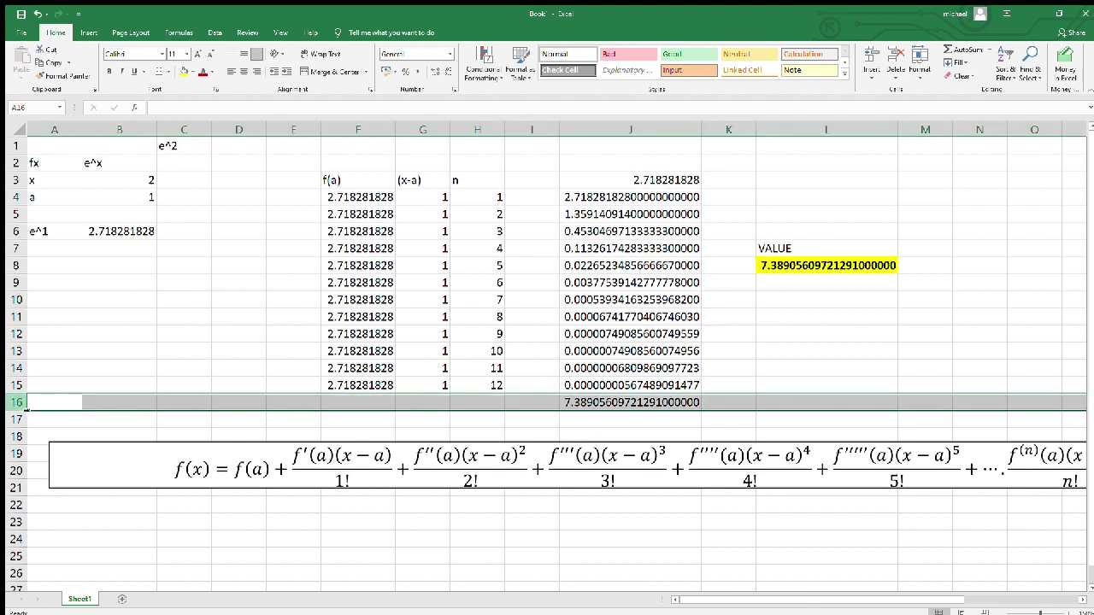
left_click(18, 386)
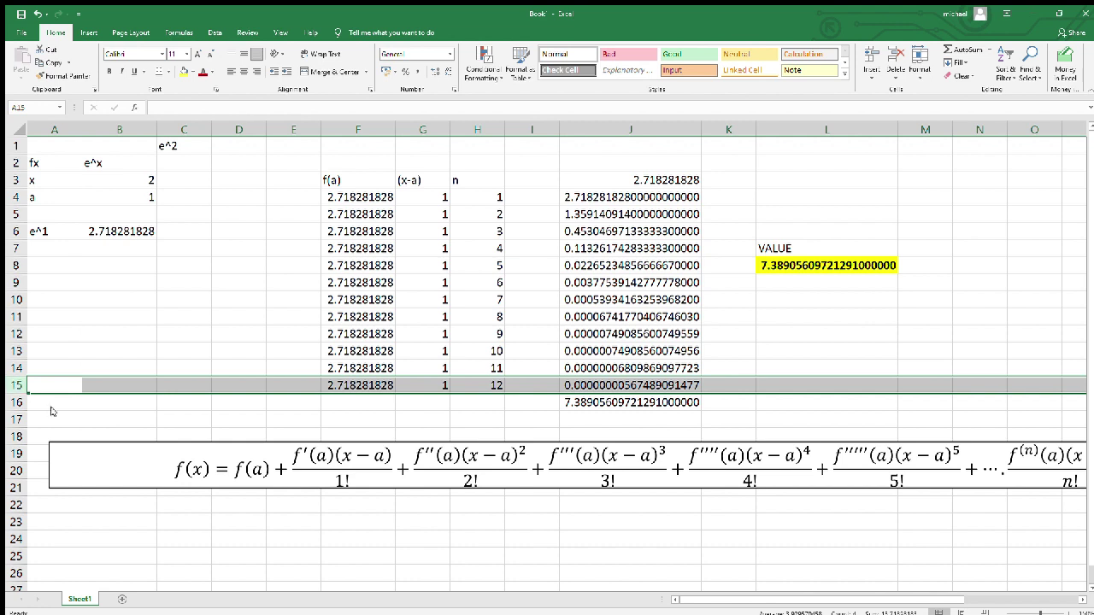
key("ctrl+shift+plus")
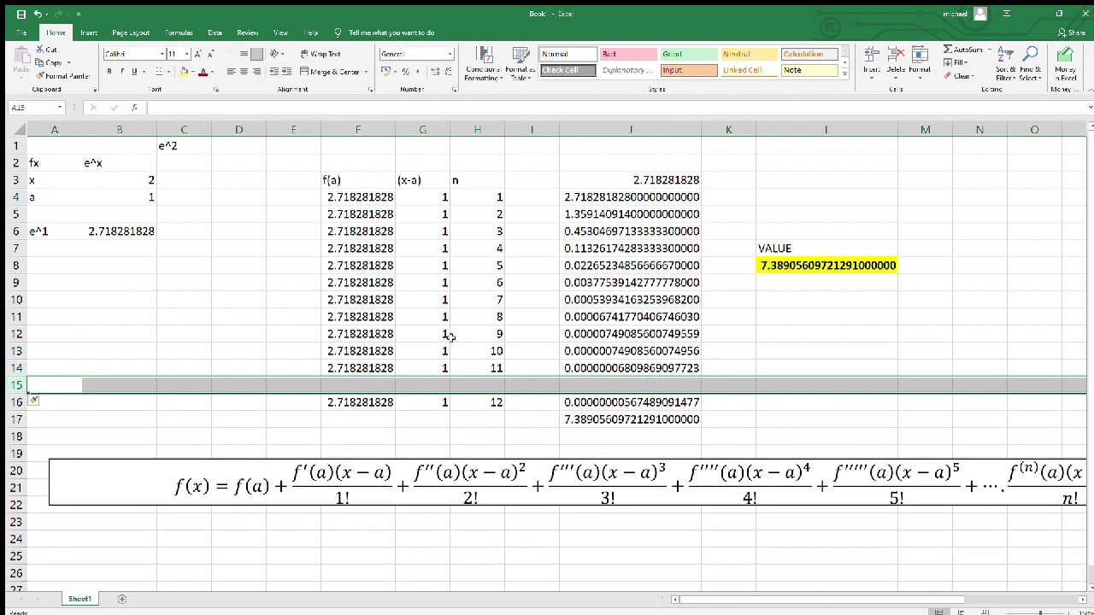
key("ctrl+z")
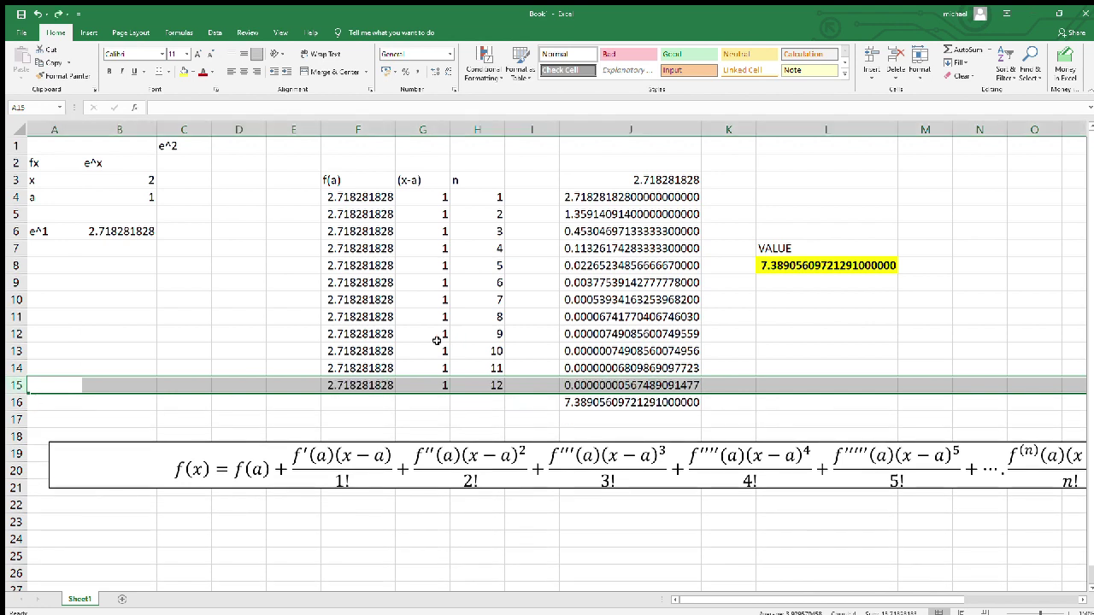
Delete the Taylor series formula text box and fill F15:J15 down through row 61 to extend n to 58
left_click(474, 451)
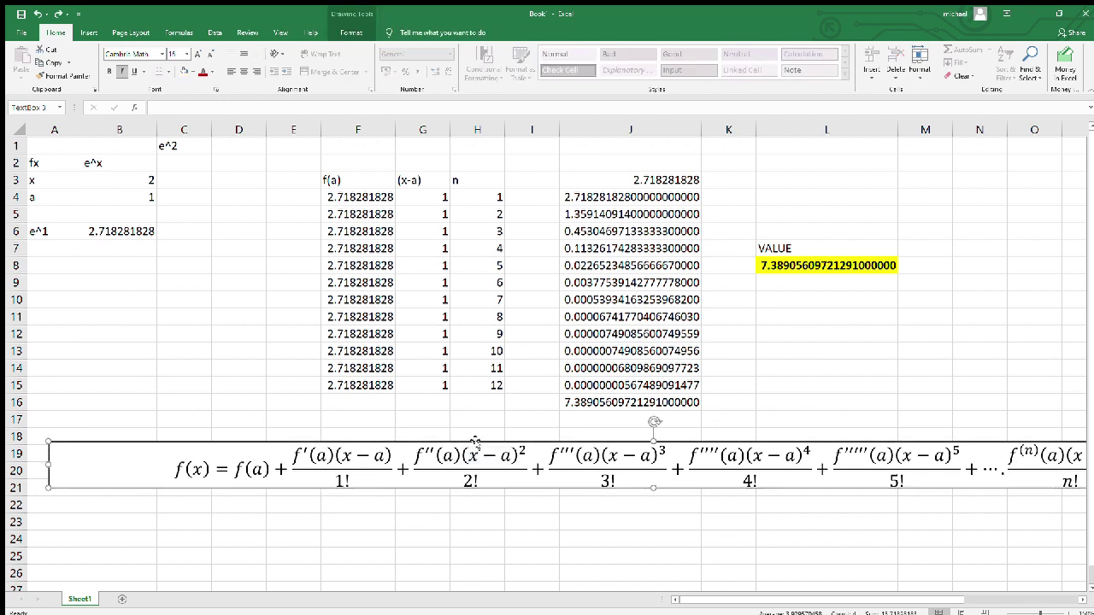
key("Delete")
left_click(362, 385)
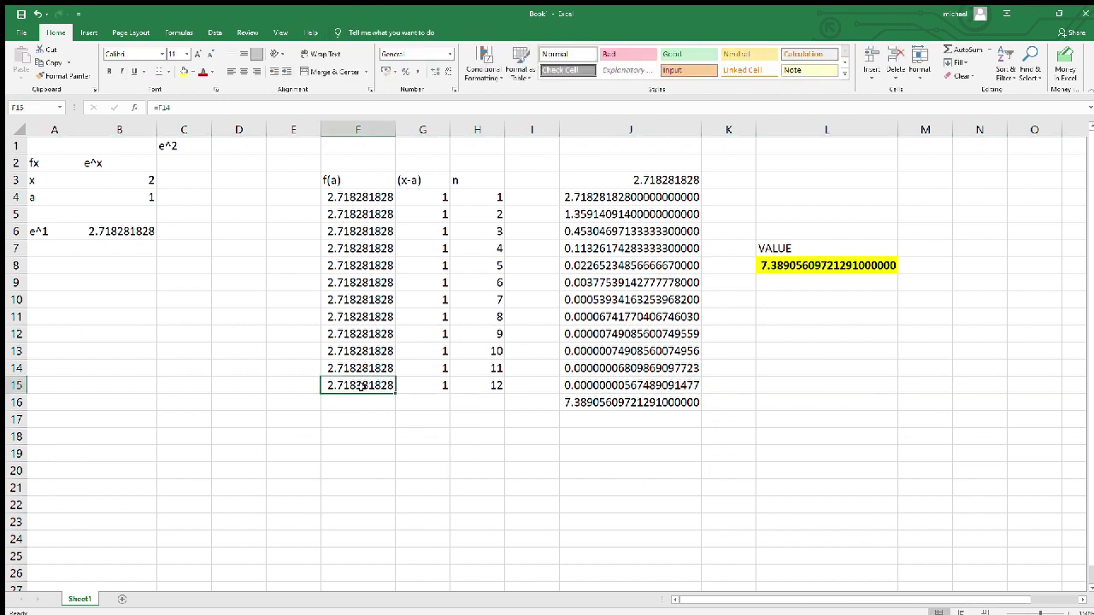
key("shift+Right")
key("shift+Right")
key("shift+Right")
key("shift+Right")
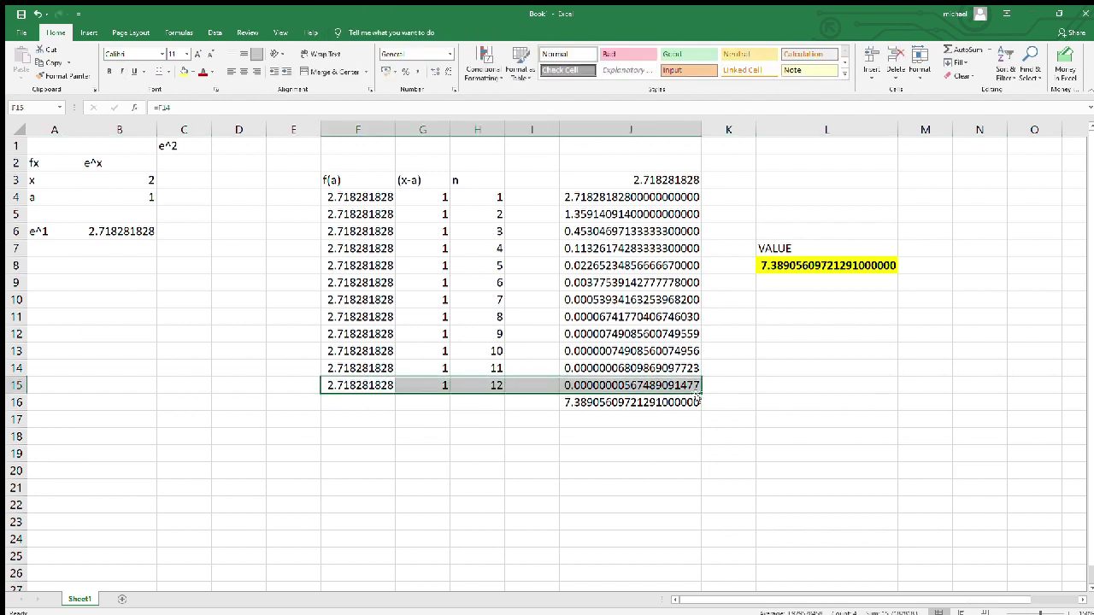
left_click_drag(703, 390, 701, 528)
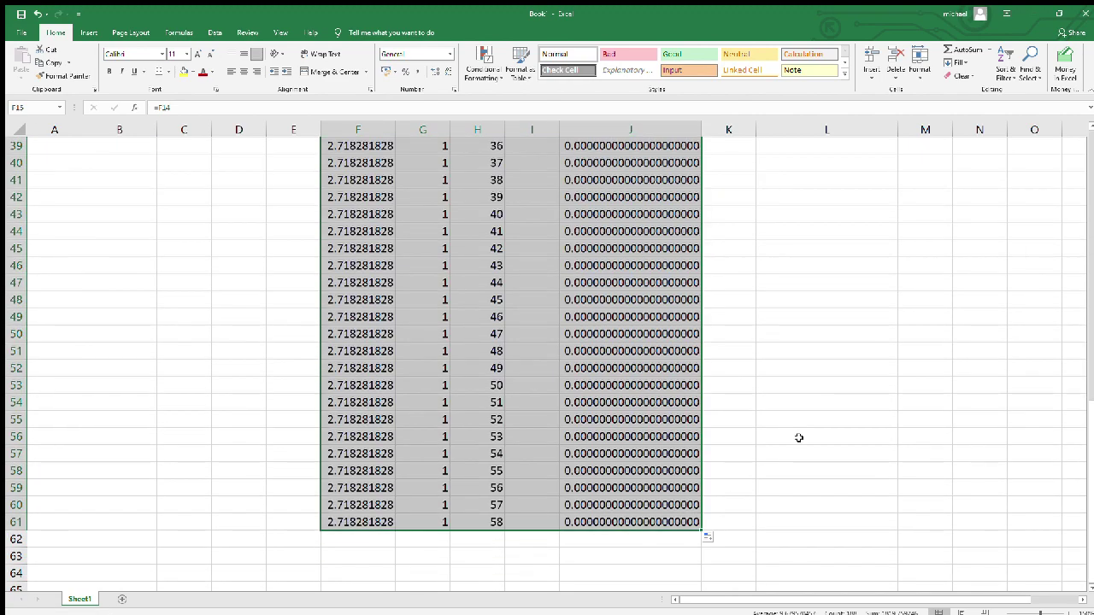
Autofit column J to its values and total J3:J61 in J62 with AutoSum
scroll(798, 438, "down", 5)
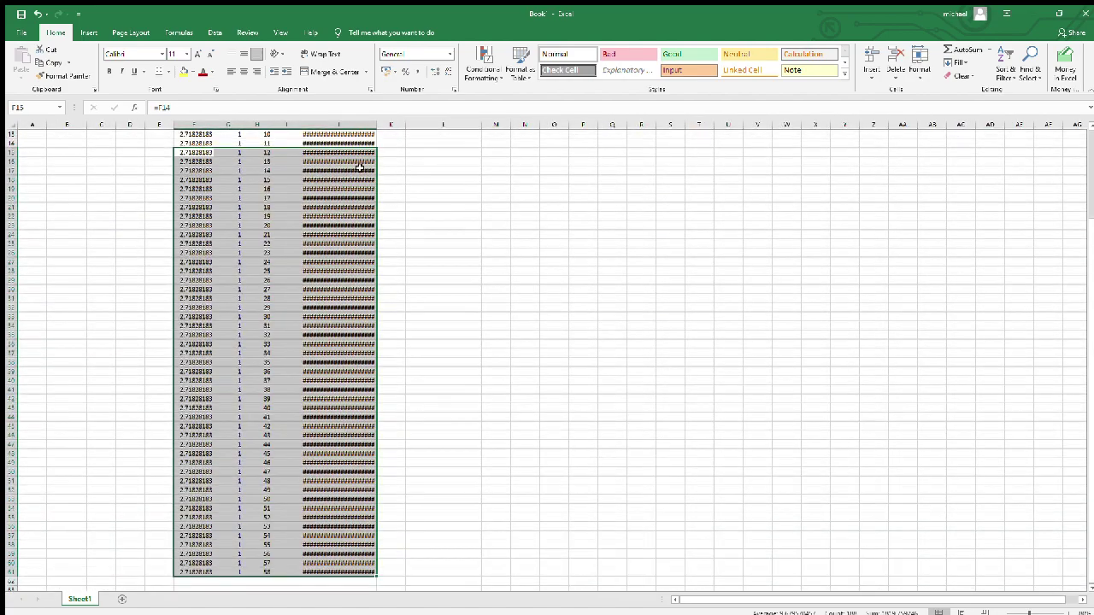
double_click(377, 125)
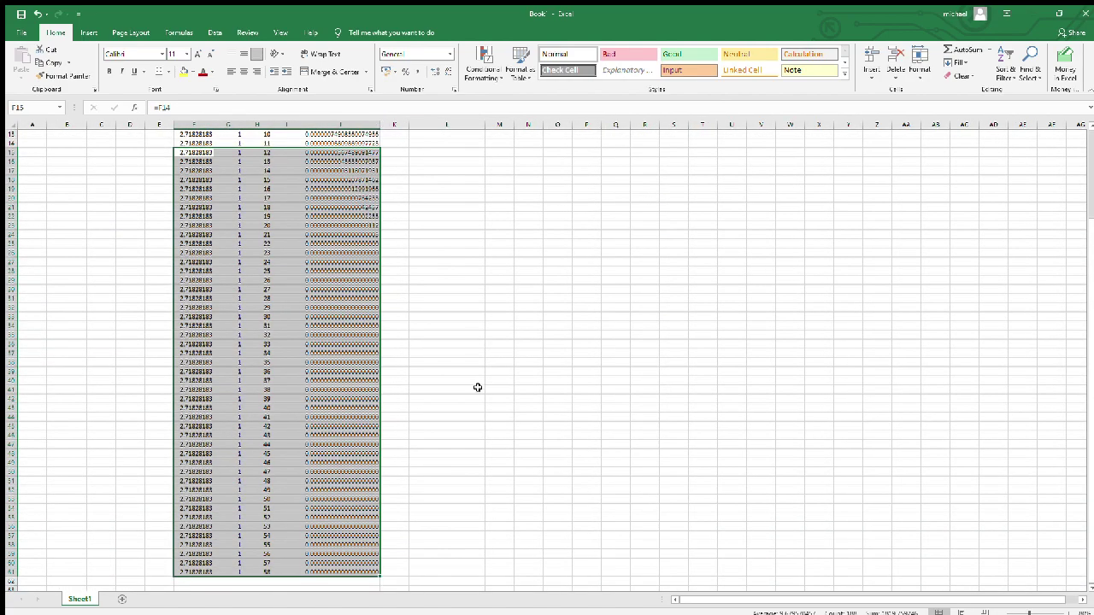
left_click(358, 579)
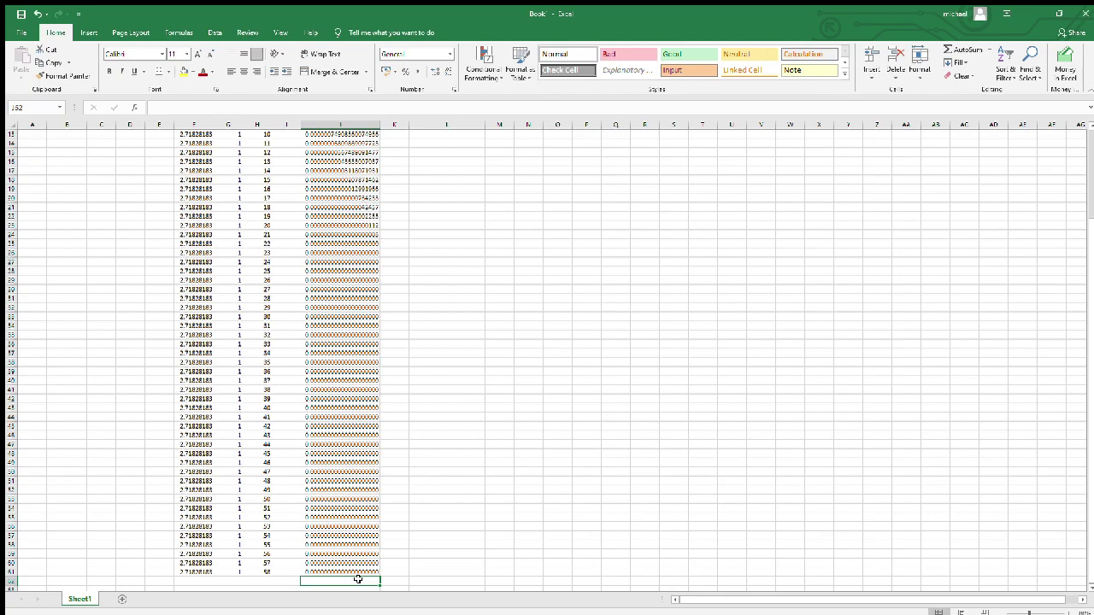
scroll(350, 383, "up", 5)
left_click_drag(342, 161, 341, 598)
scroll(410, 390, "up", 1)
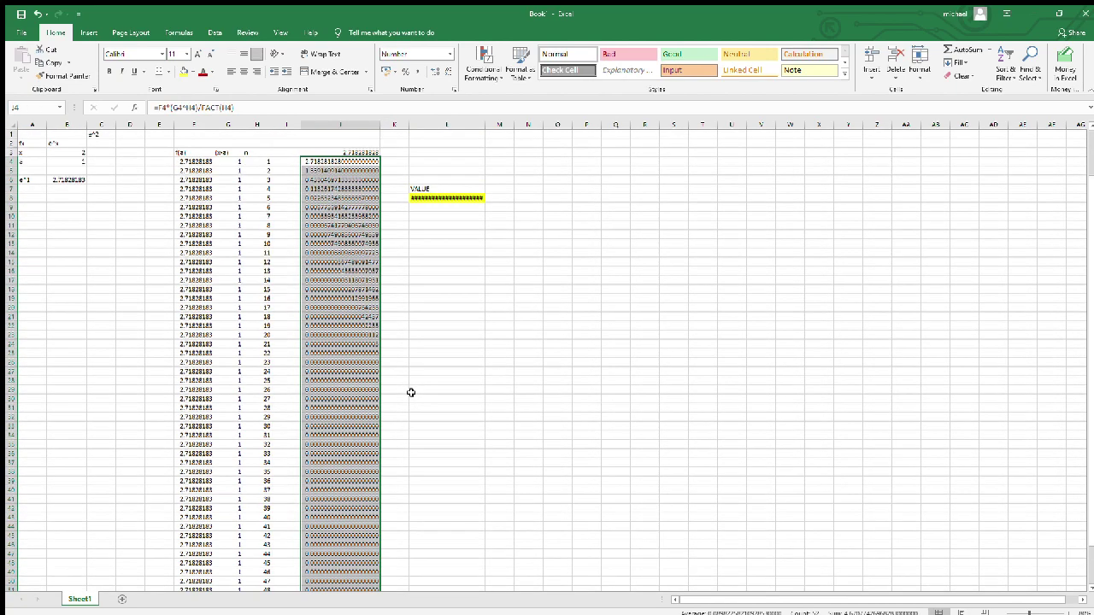
left_click_drag(354, 151, 339, 507)
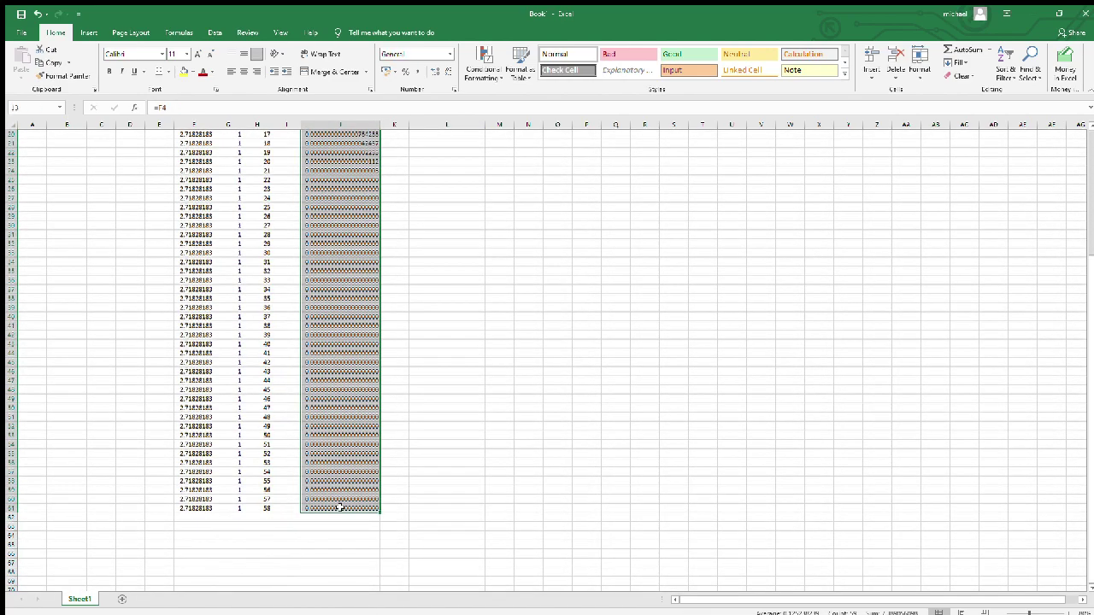
left_click(965, 48)
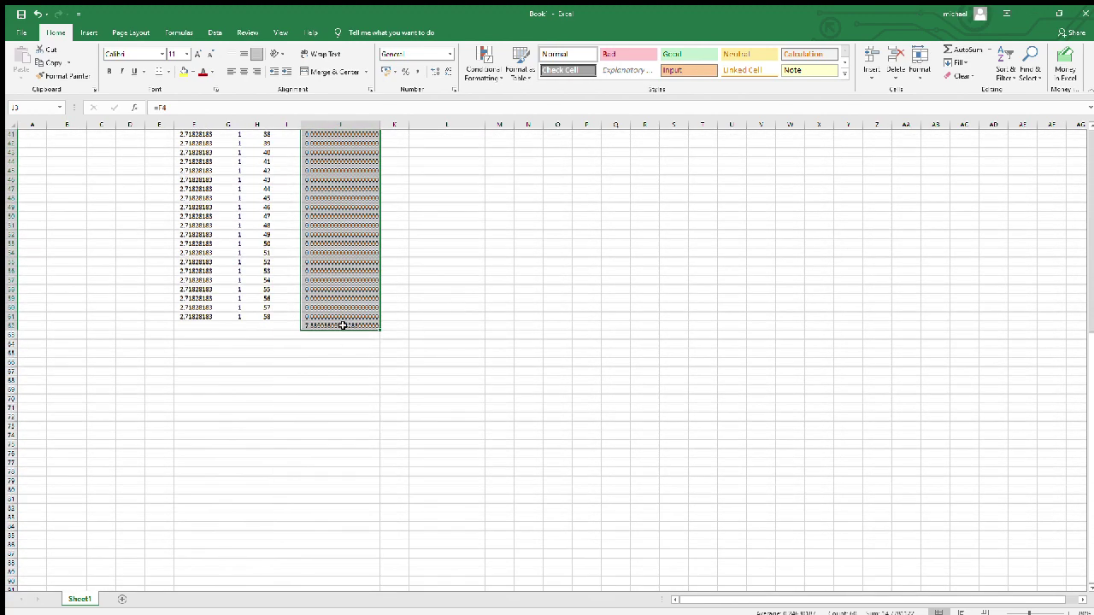
left_click(343, 322)
Relink the VALUE cell L8 to the new series total with the formula =J62
scroll(477, 284, "up", 13)
left_click(450, 197)
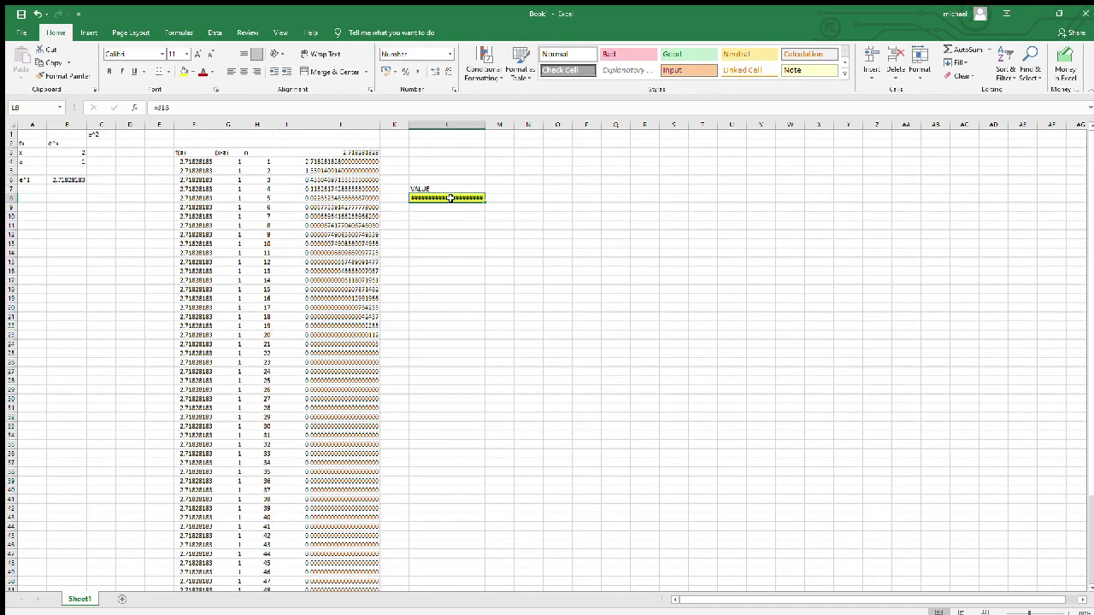
type("=")
scroll(449, 244, "down", 15)
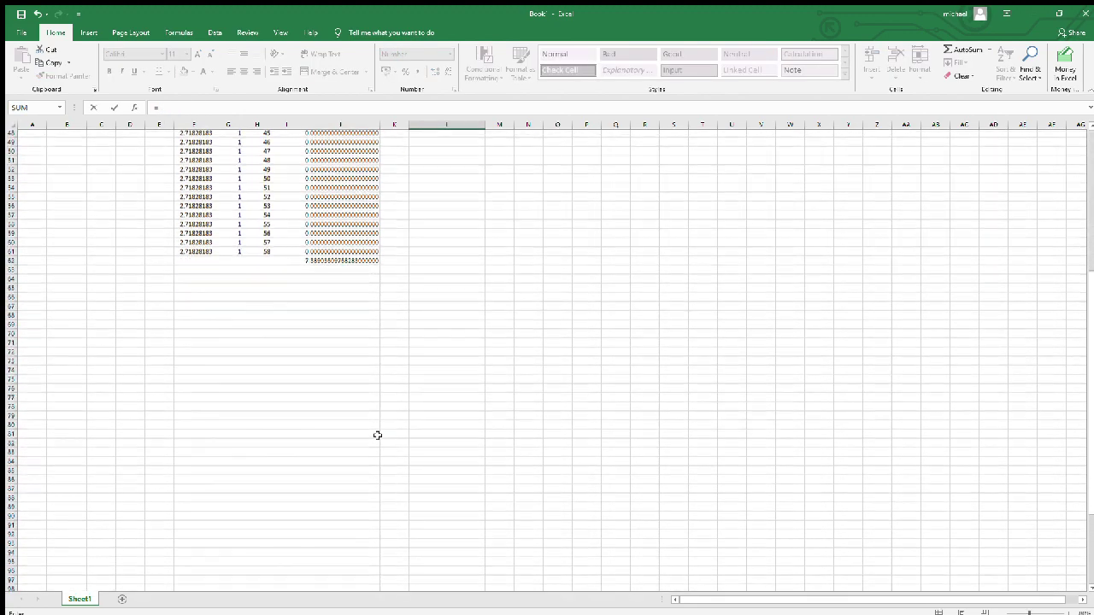
left_click(361, 266)
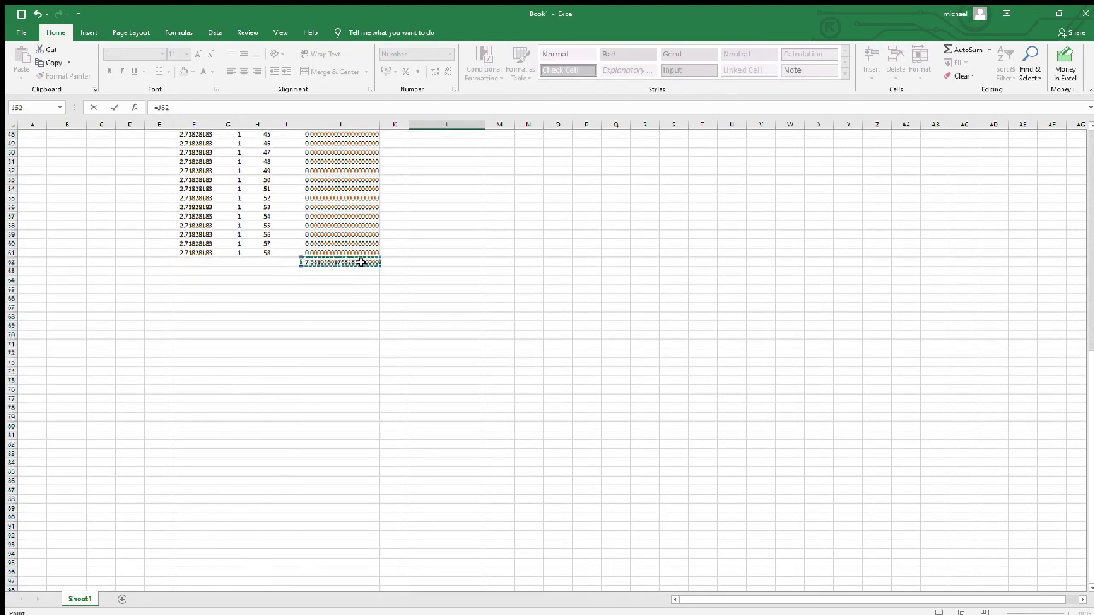
key("Return")
Autofit column L so the highlighted result in L8 displays in full
scroll(530, 248, "up", 6)
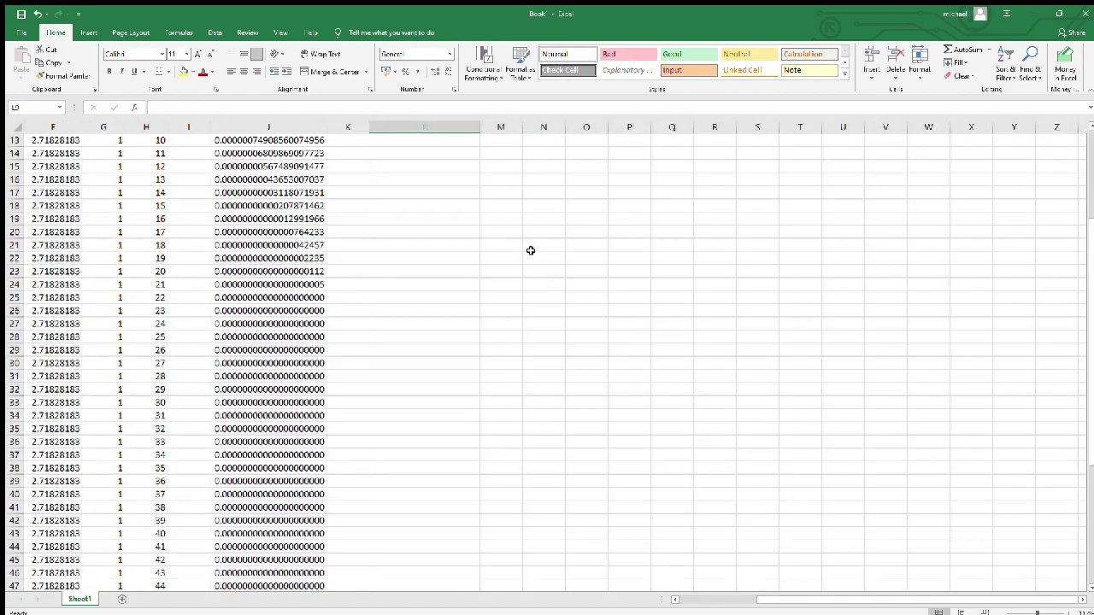
left_click(635, 233)
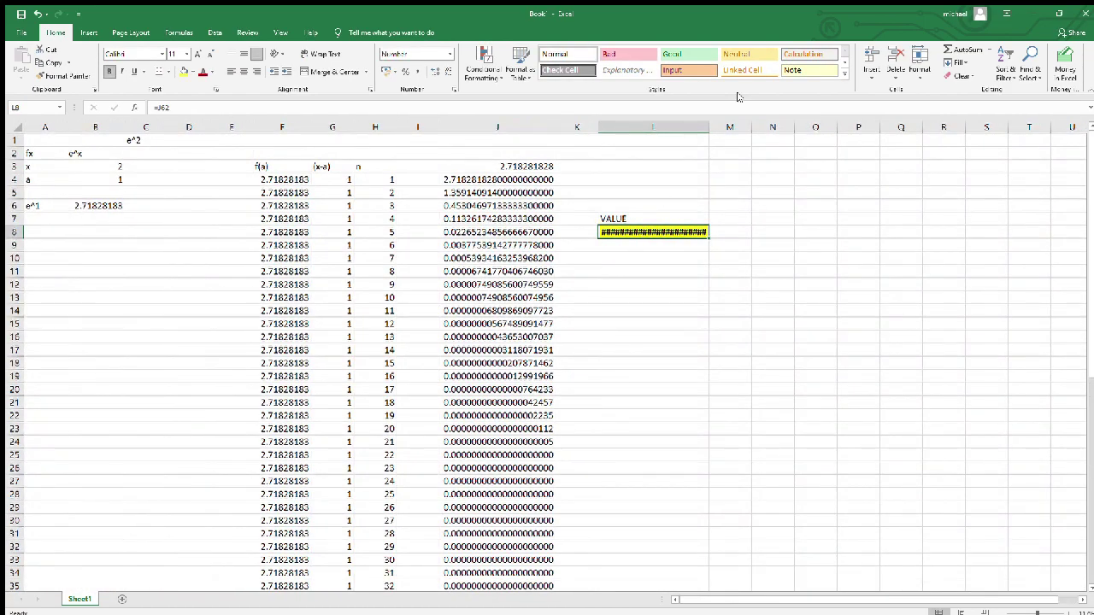
double_click(709, 125)
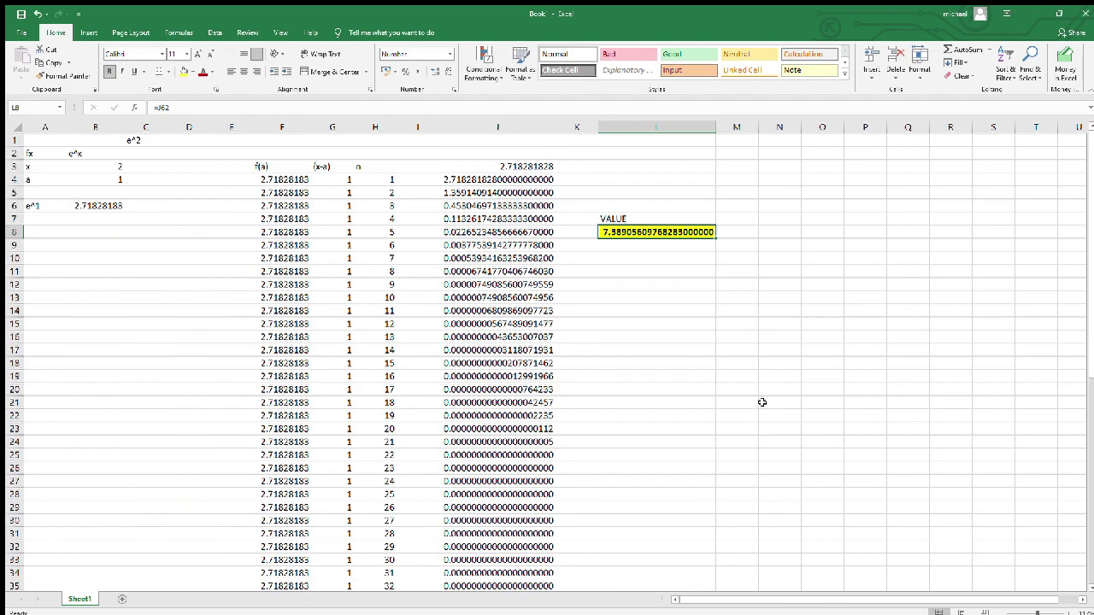
scroll(629, 271, "up", 2, "ctrl")
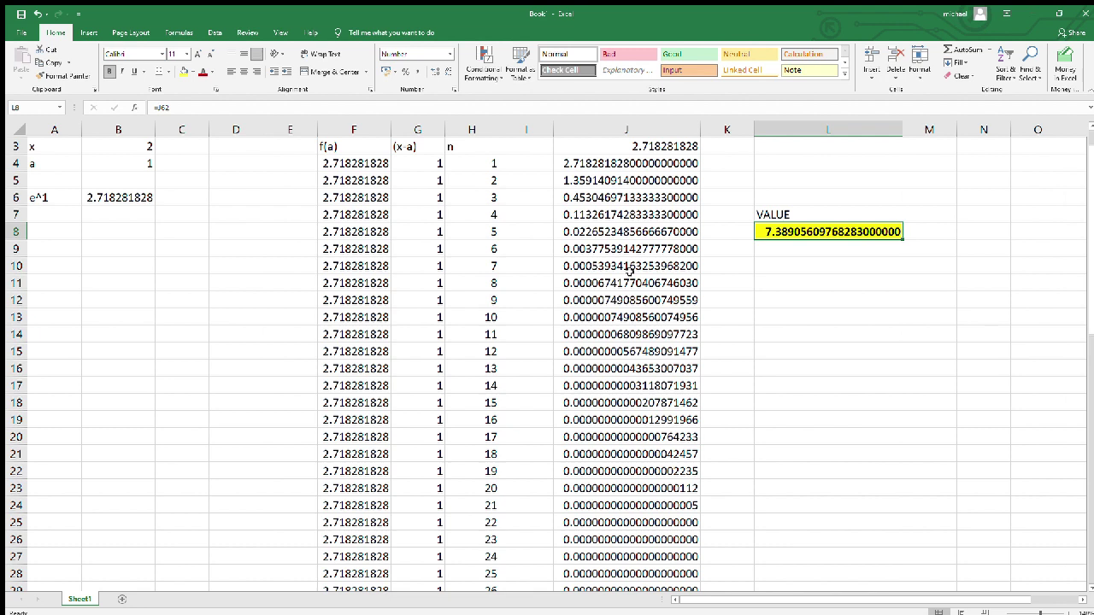
scroll(747, 337, "up", 1)
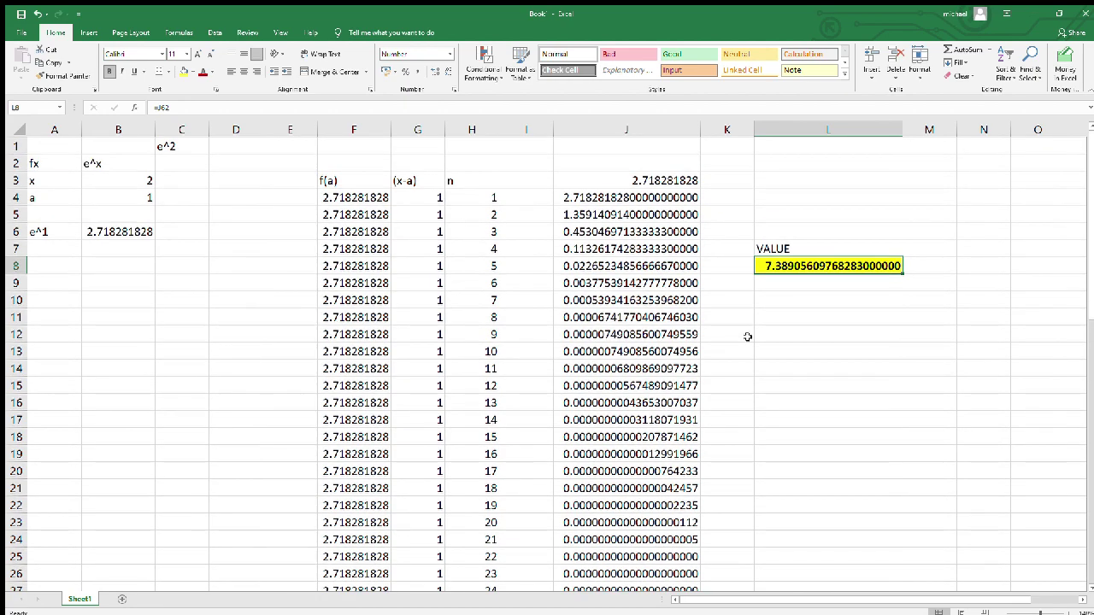
Change the label in C1 to e^10 and set x in B3 to 10
left_click(191, 145)
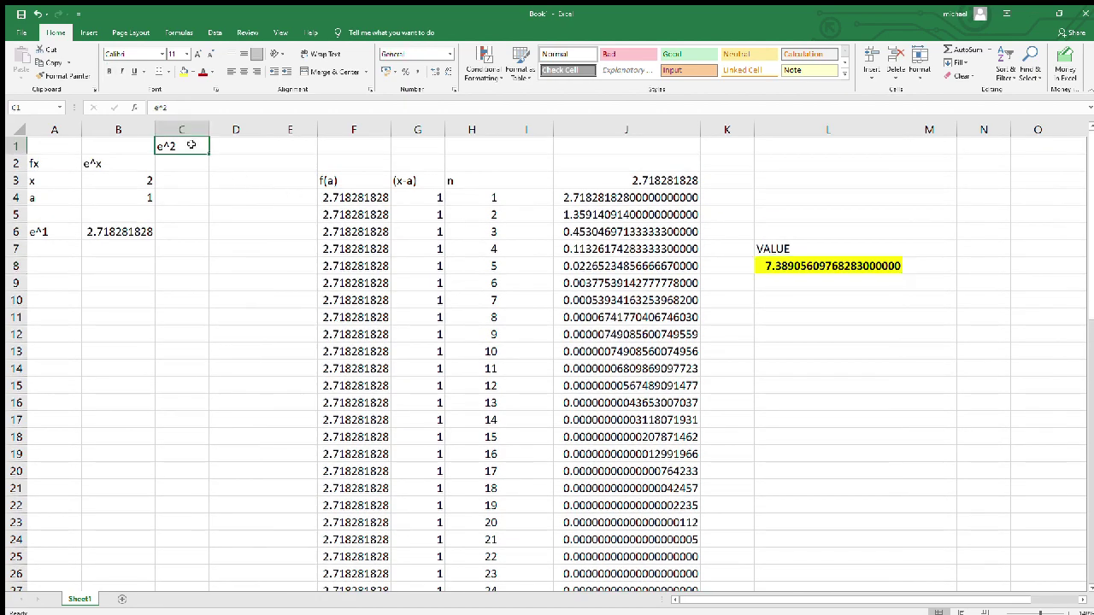
left_click(220, 109)
key("BackSpace")
type("1-0")
key("Return")
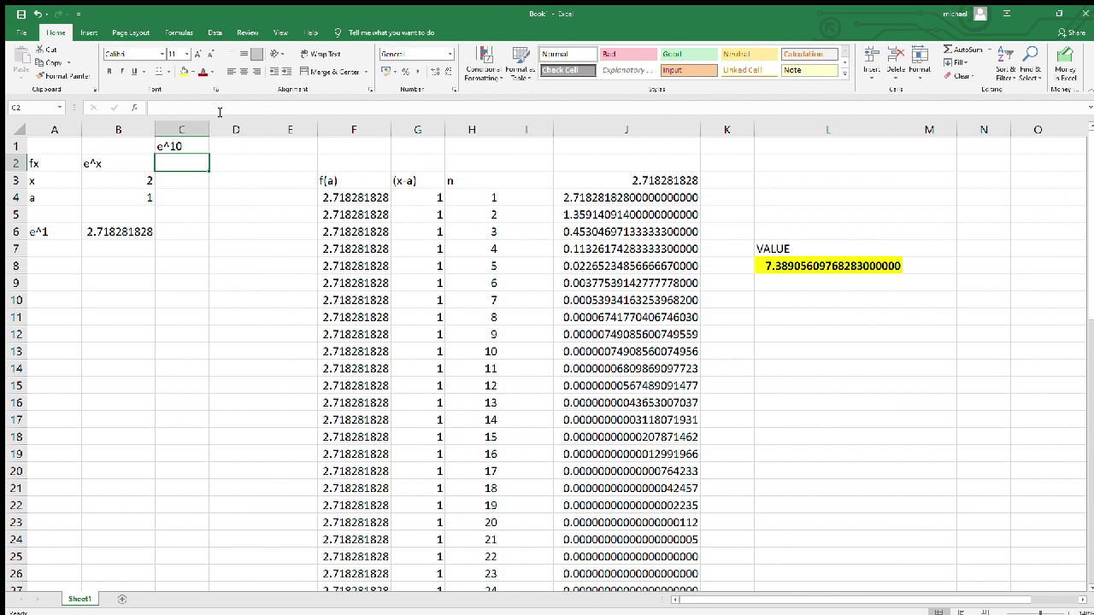
left_click(132, 181)
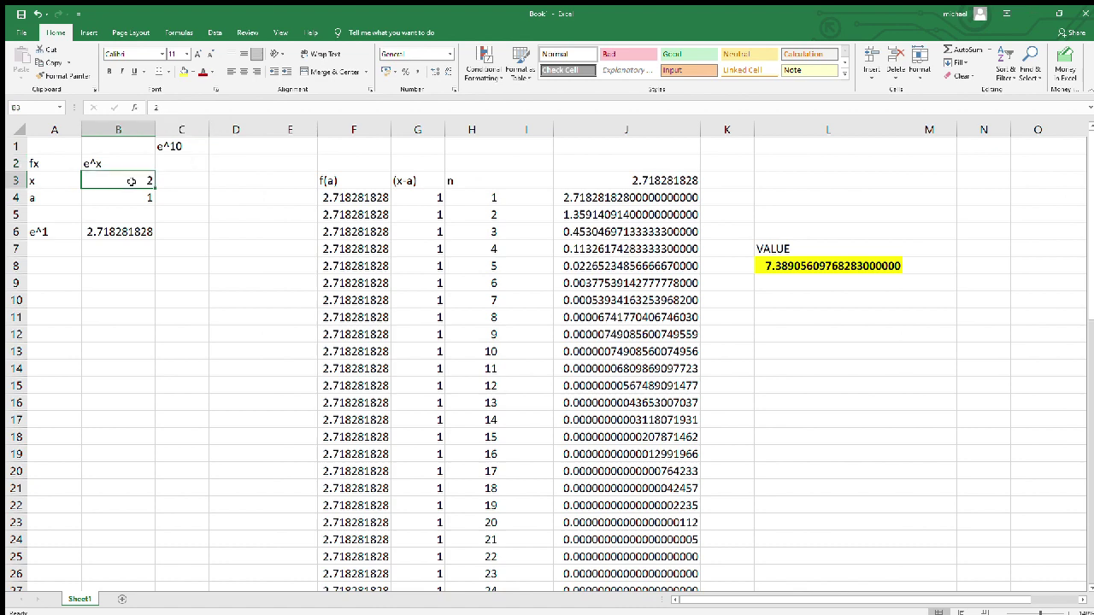
type("10")
key("Return")
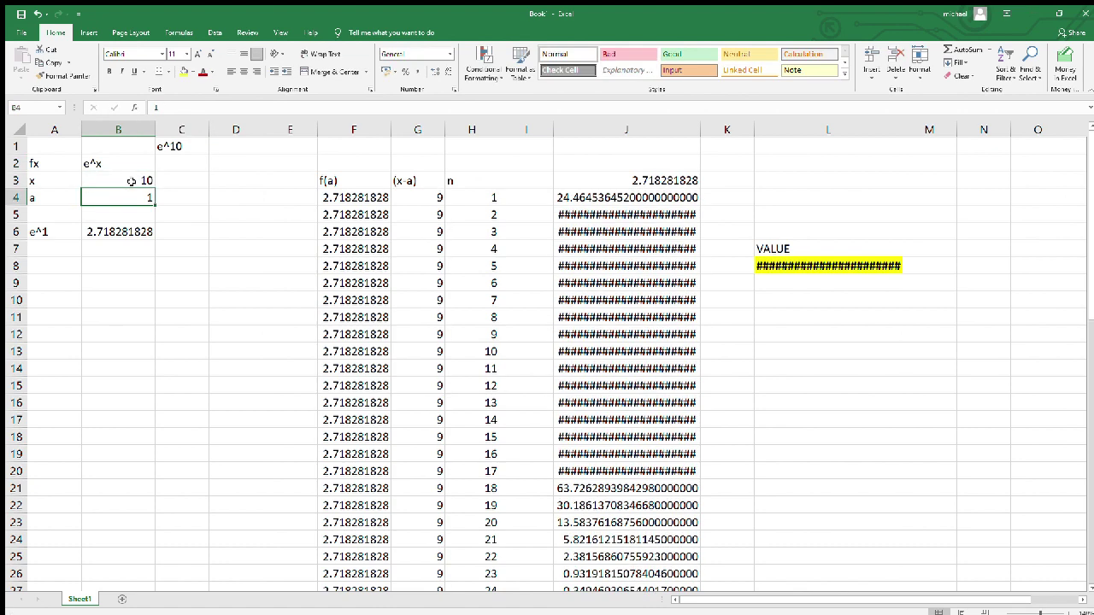
Autofit columns J and L to the larger series terms and the result in L8
double_click(699, 129)
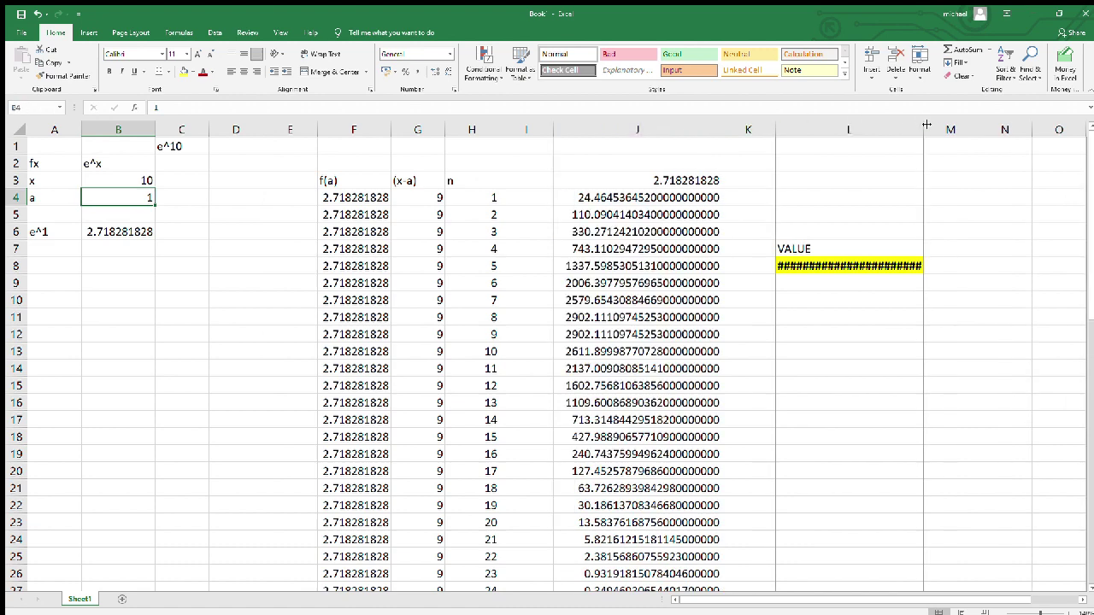
double_click(923, 125)
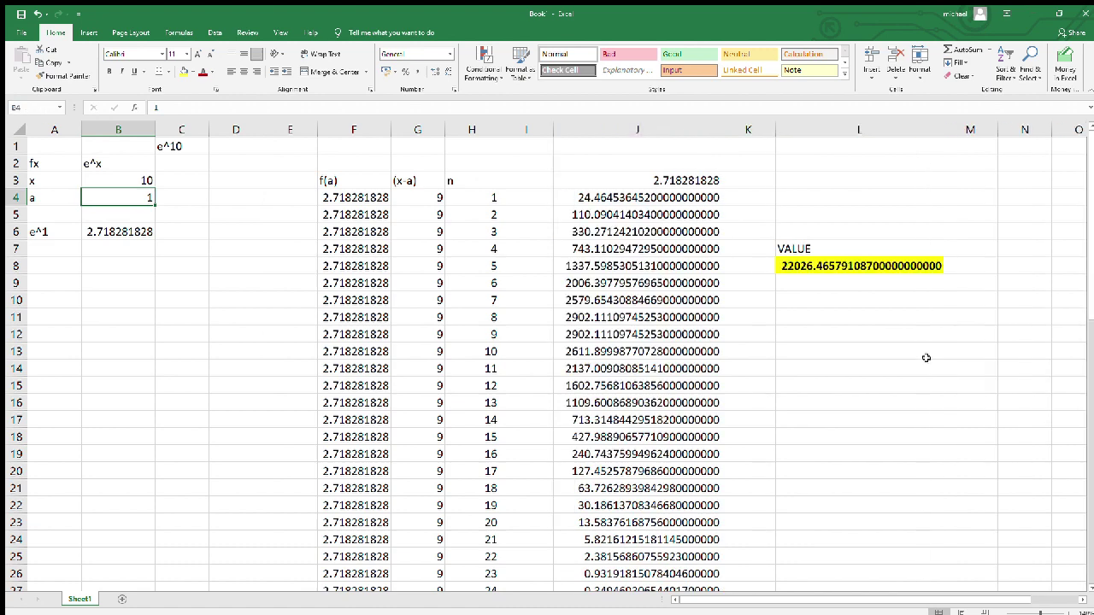
left_click(839, 265)
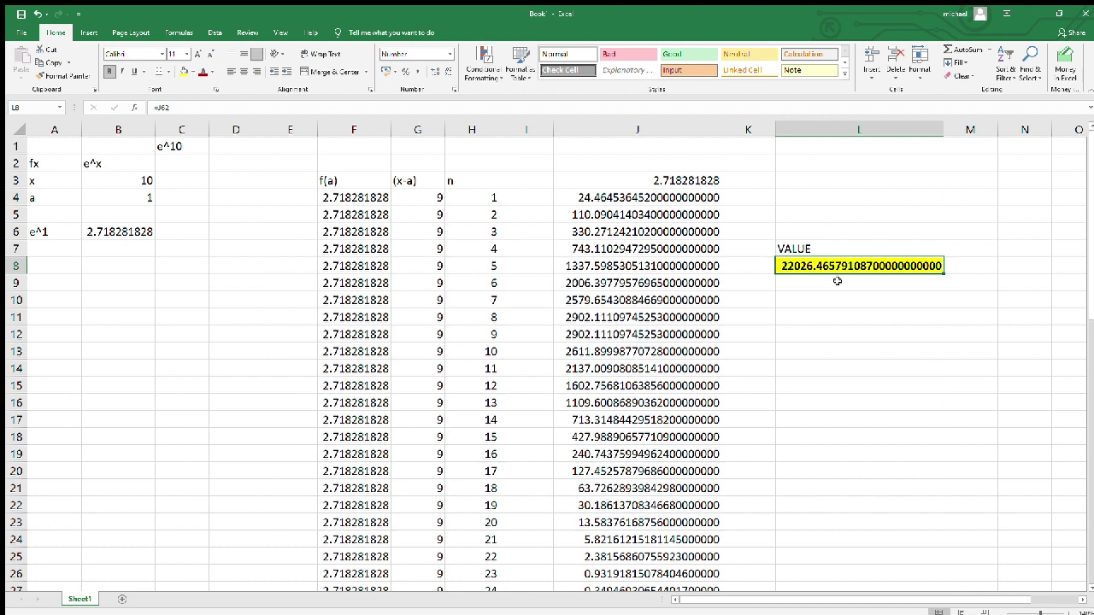
Set x in B3 to 5 to recalculate the series
left_click(125, 180)
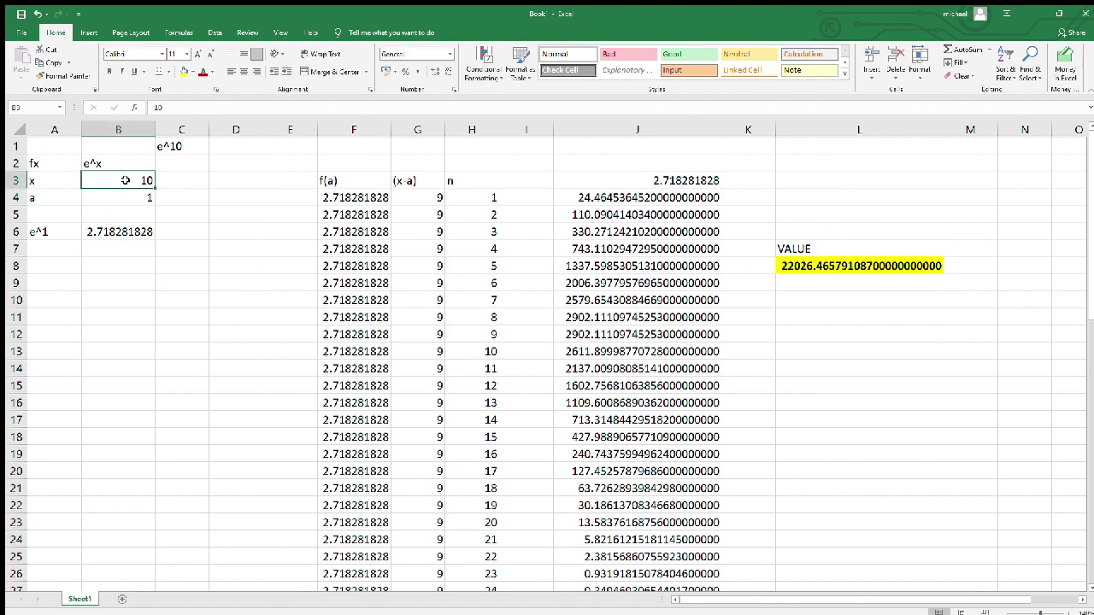
type("5")
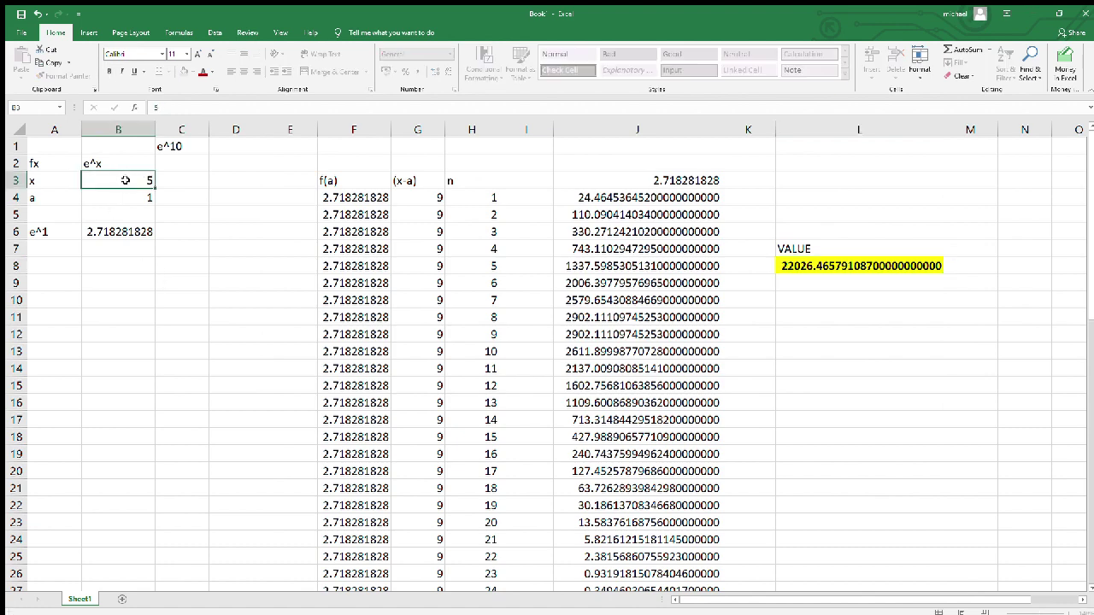
key("Return")
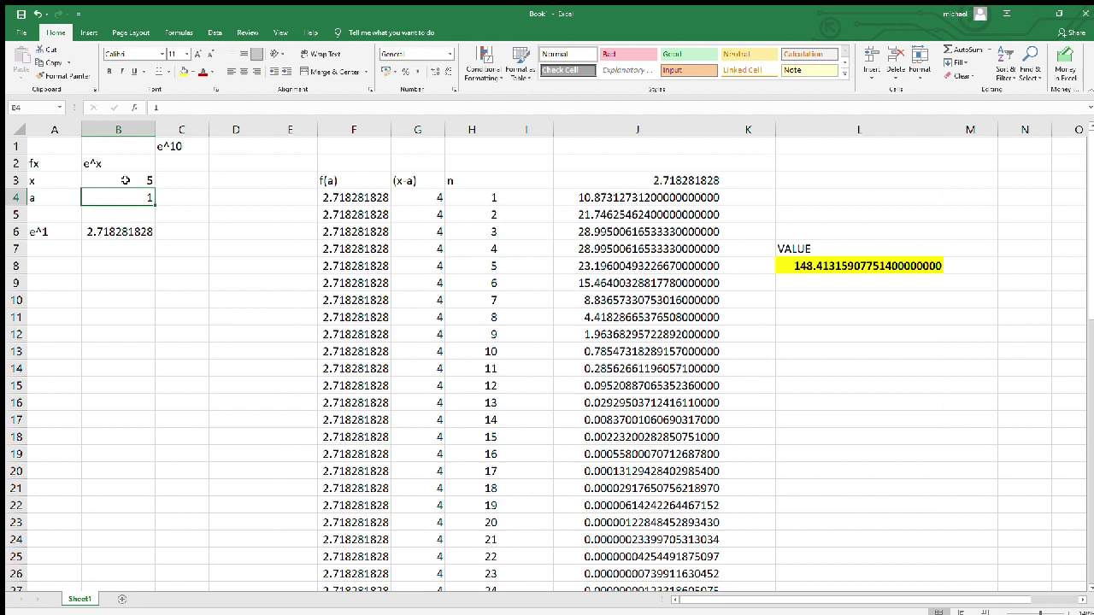
List the functions sin x, cos x and ln x in cells B9 through B11
left_click(86, 289)
type("sin x")
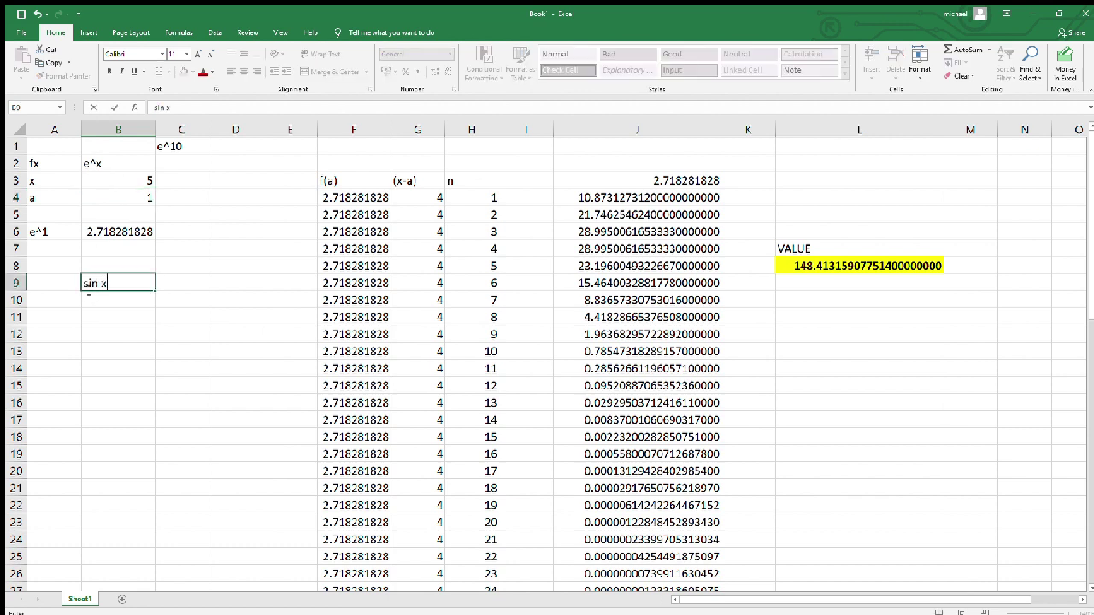
key("Return")
type("cos x")
key("Return")
type("ln")
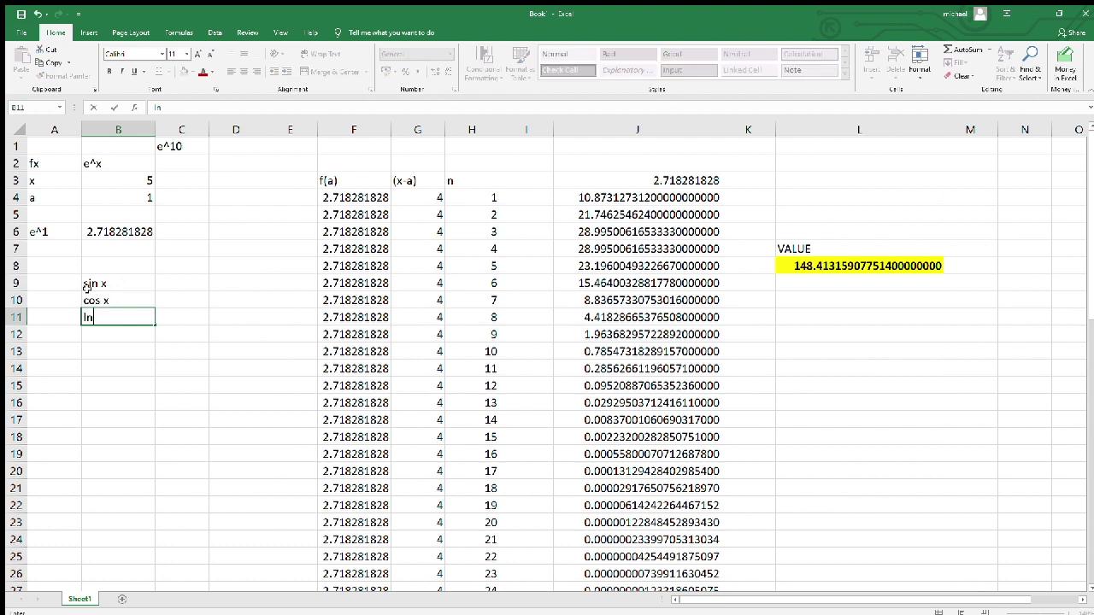
type(" x")
key("BackSpace")
key("BackSpace")
type("x")
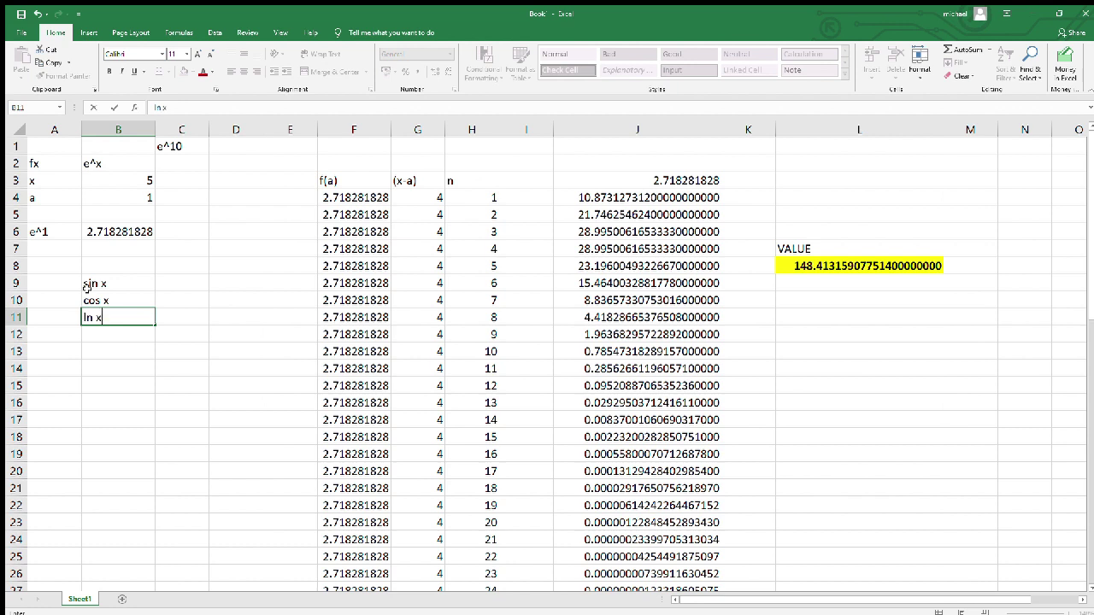